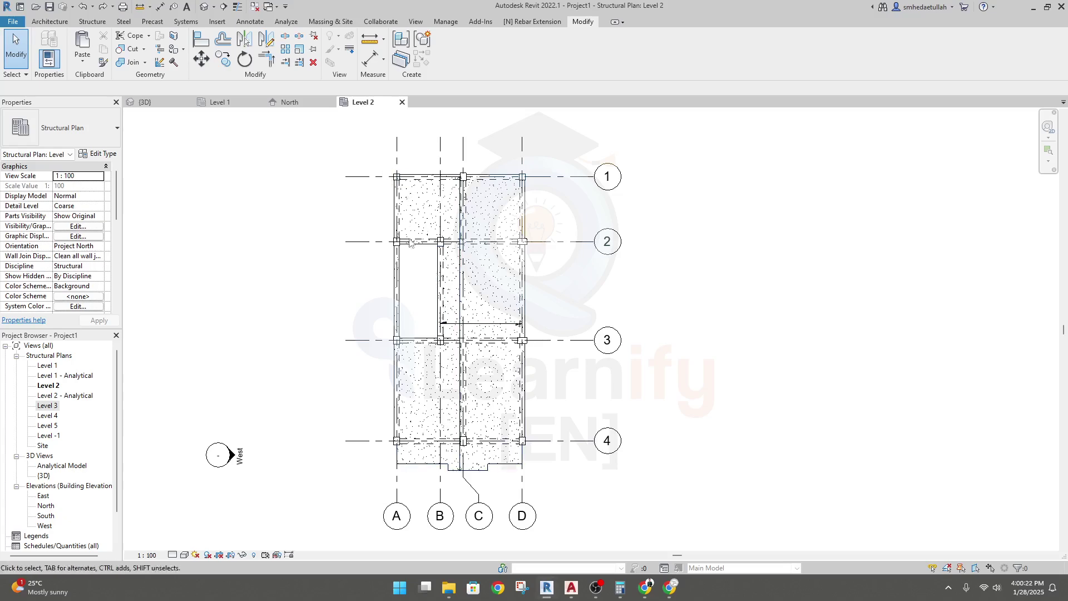
Window-select the Level 2 columns and beams, then add the floor slab picked by its face
left_click_drag(382, 160, 540, 458)
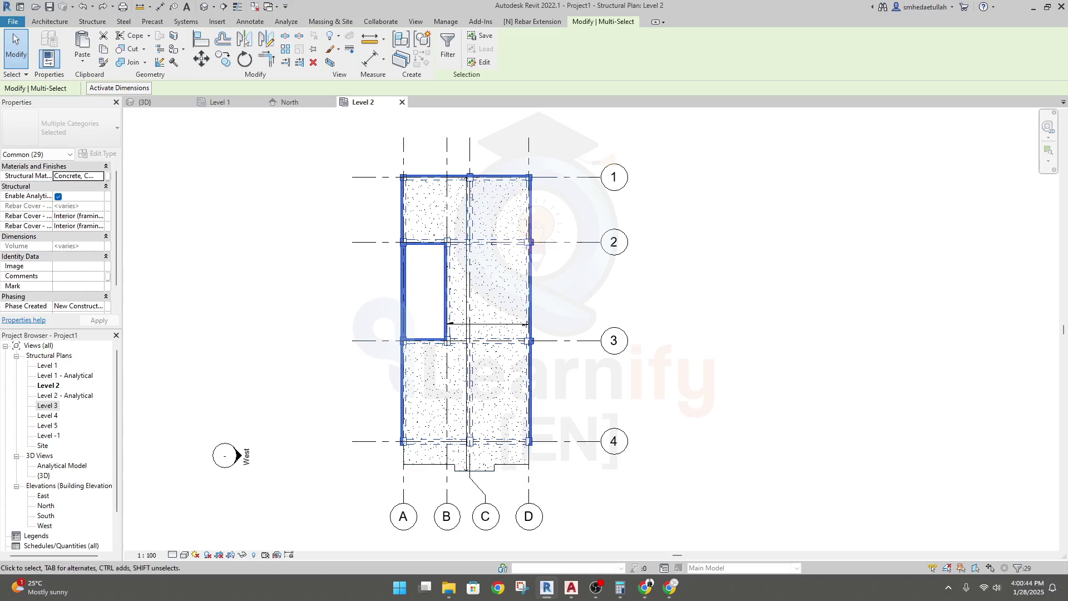
left_click(977, 569)
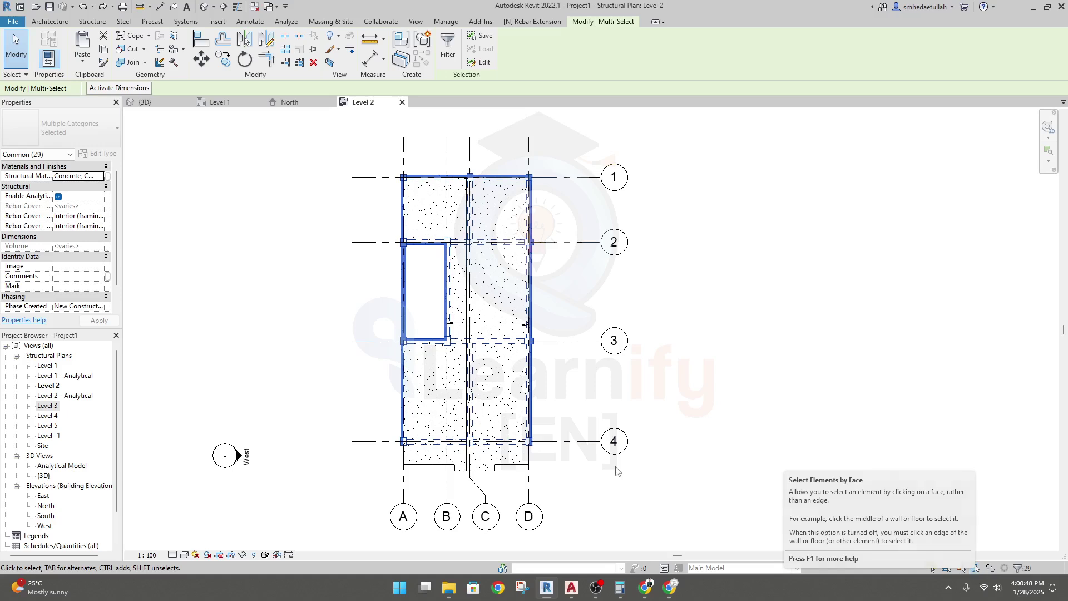
left_click(499, 425, "ctrl")
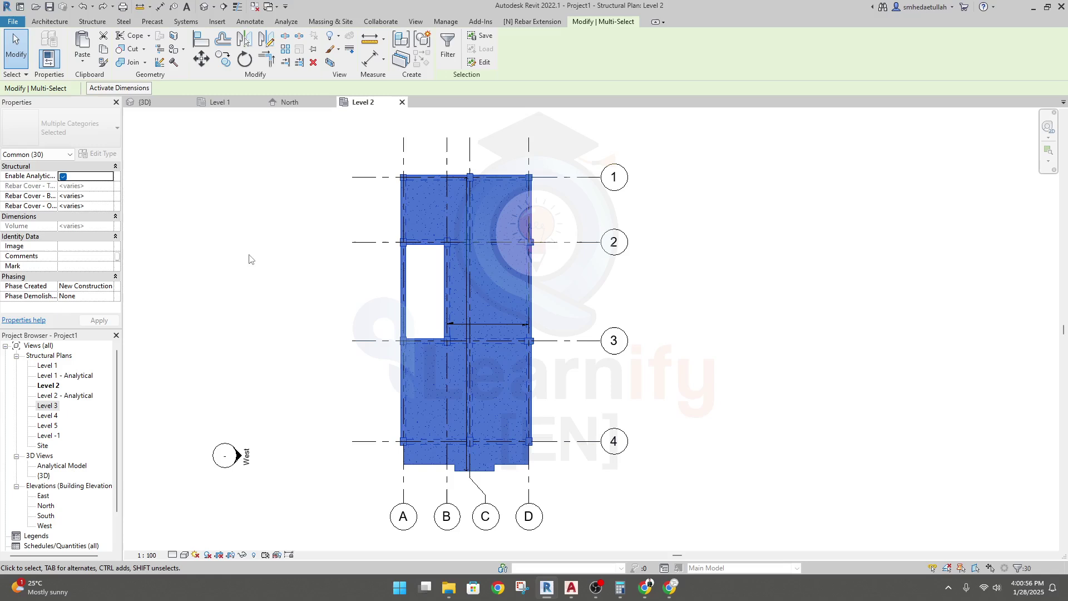
Copy the Level 2 framing and slab and paste it aligned to Level 3 and Level 4
left_click(104, 50)
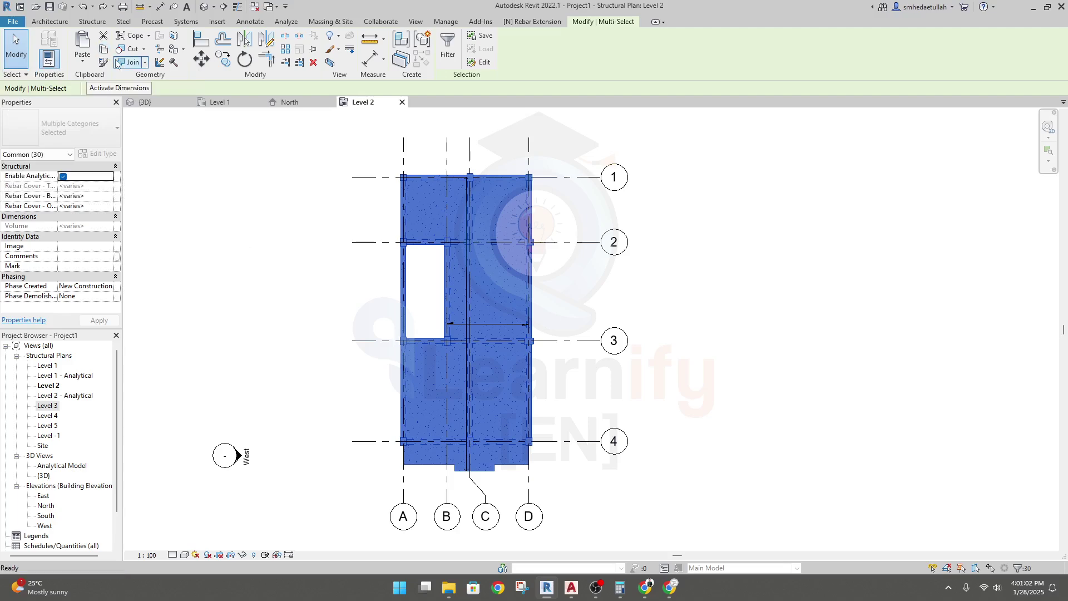
left_click(82, 61)
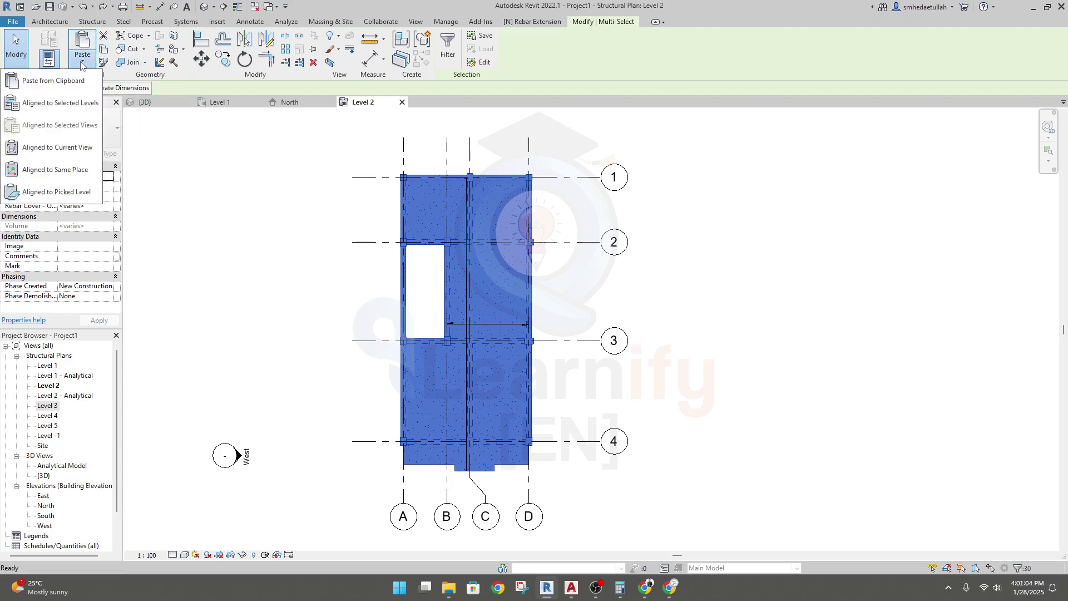
left_click(65, 104)
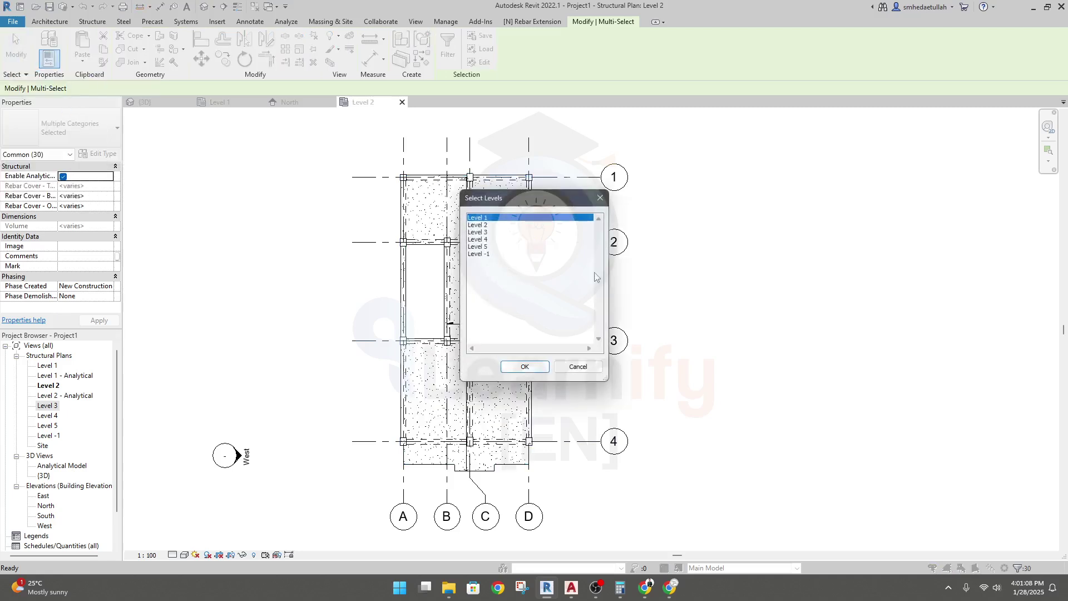
left_click_drag(489, 233, 490, 234)
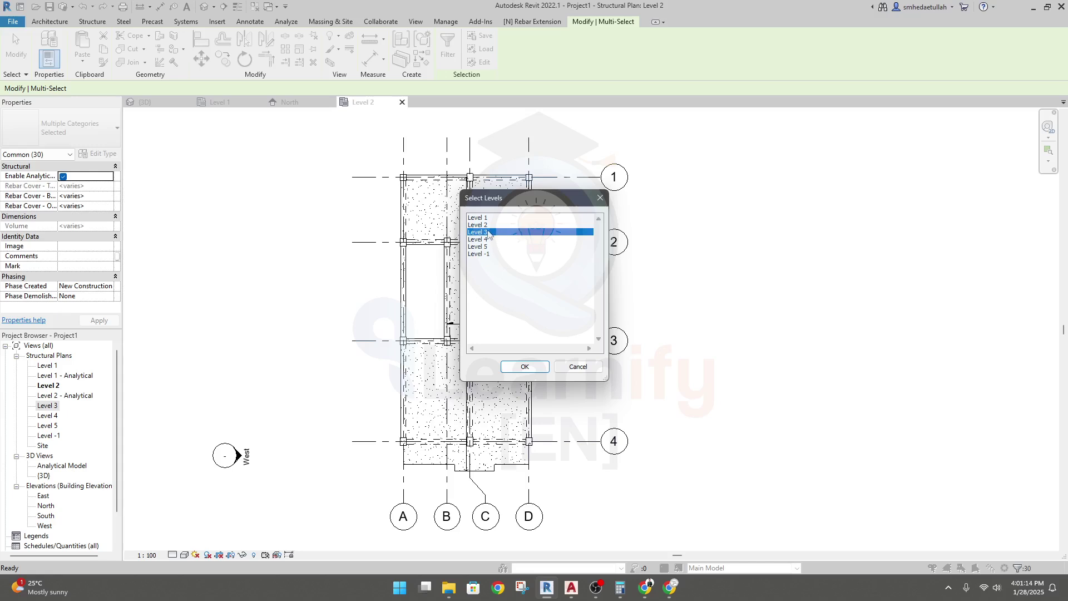
left_click_drag(488, 234, 495, 242)
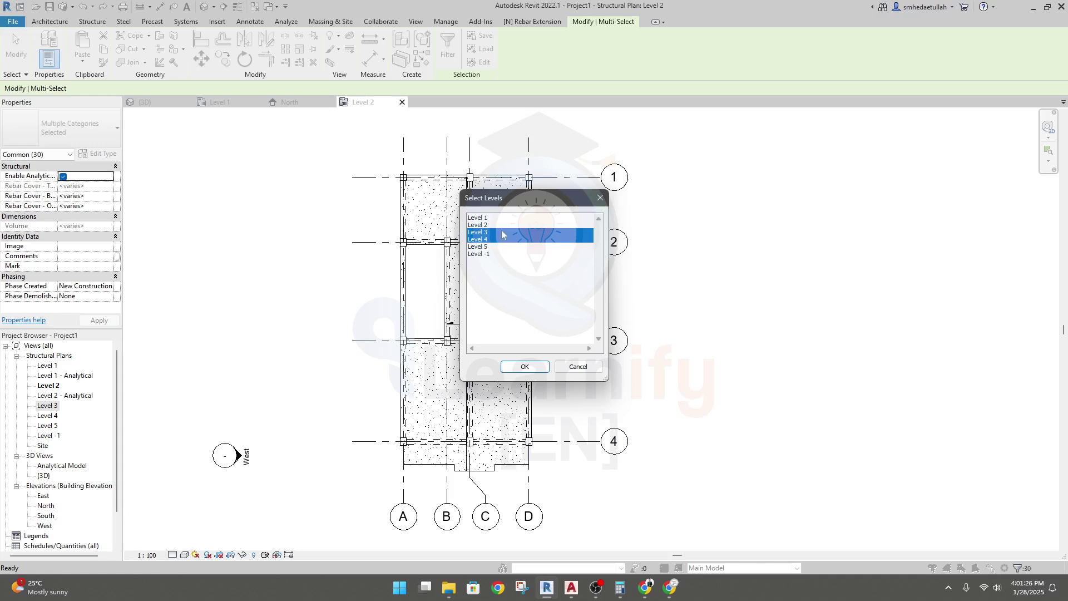
left_click(525, 366)
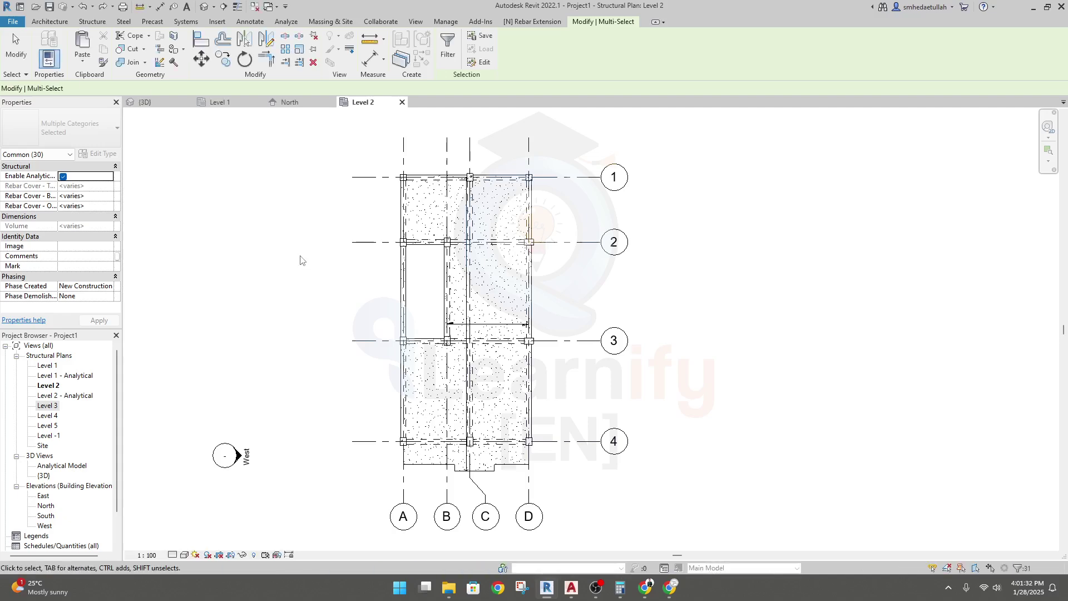
left_click(301, 260)
left_click(151, 103)
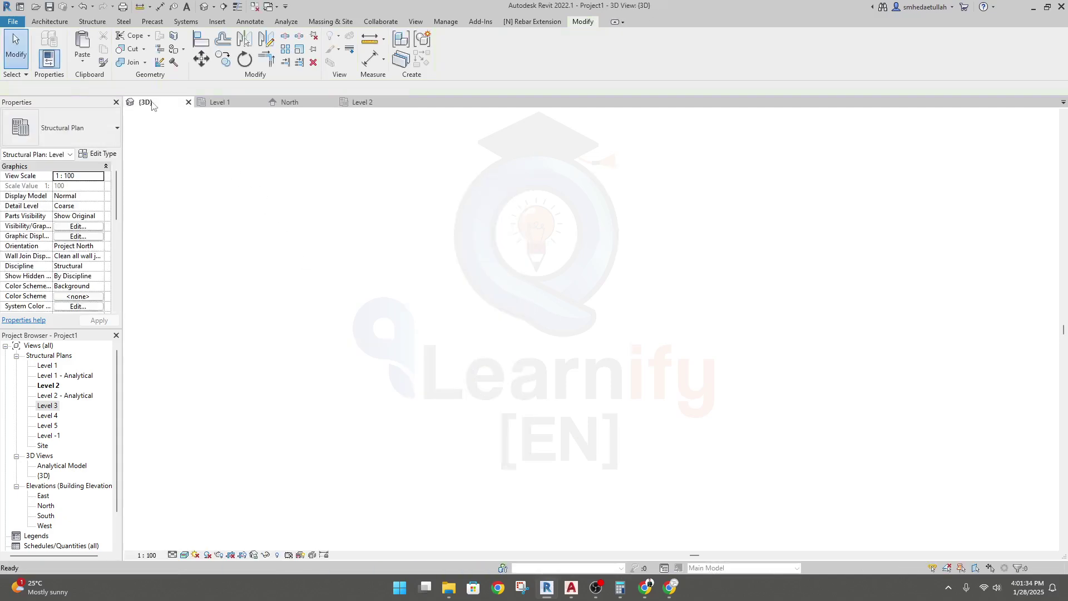
scroll(310, 401, "down", 2)
middle_click_drag(326, 439, 376, 371, "shift")
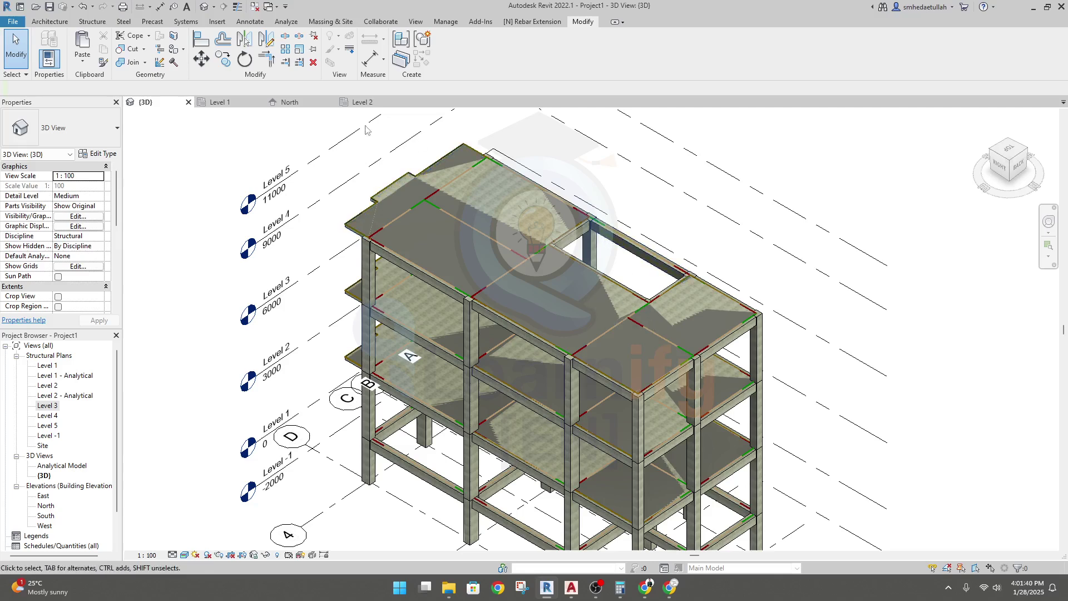
left_click(289, 102)
scroll(328, 311, "down", 3)
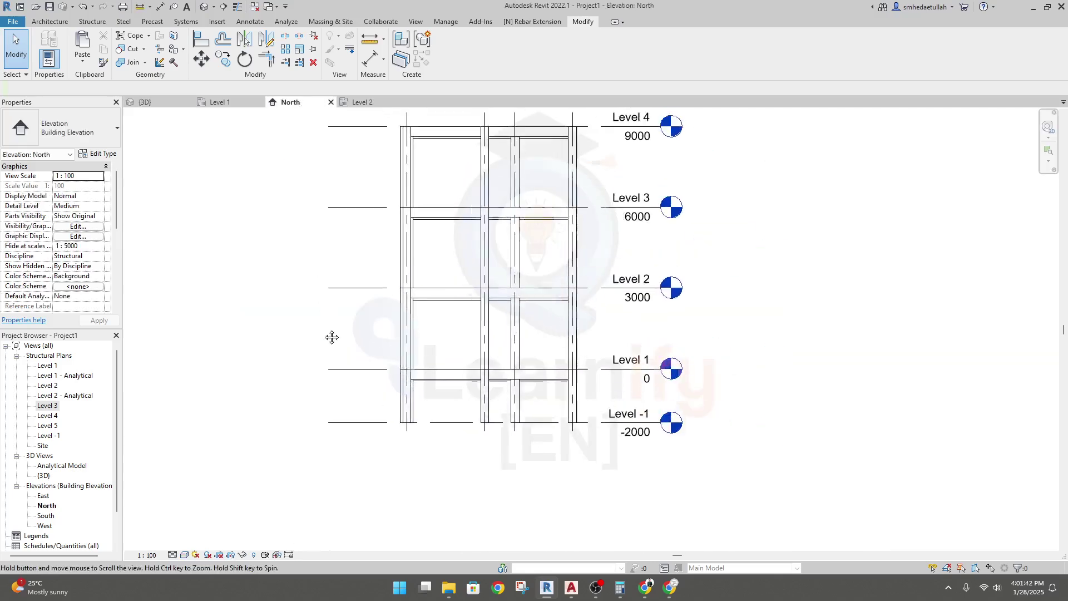
scroll(559, 264, "up", 1)
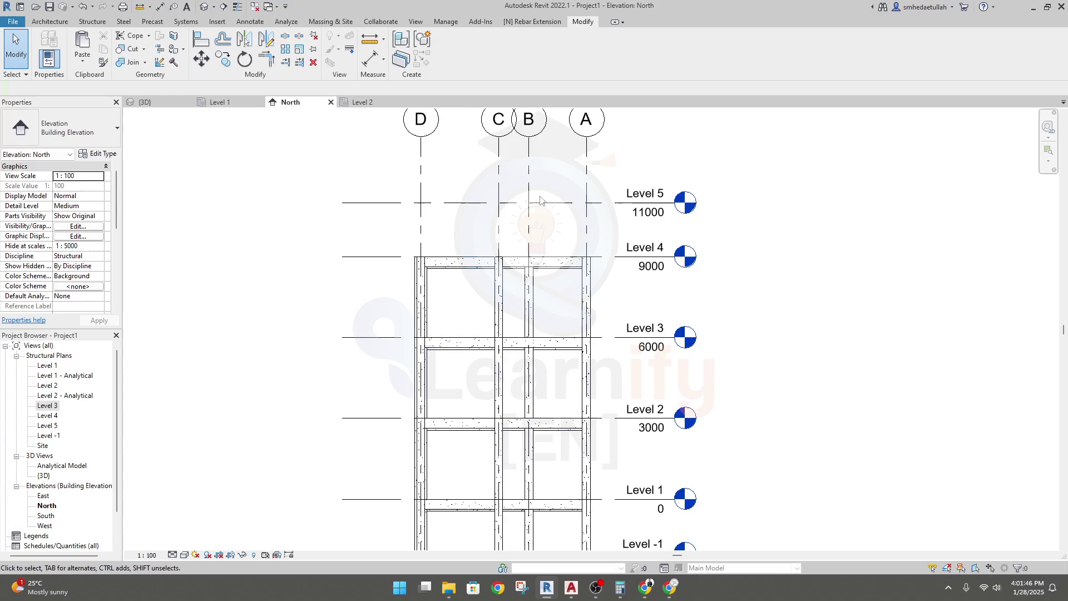
left_click(361, 104)
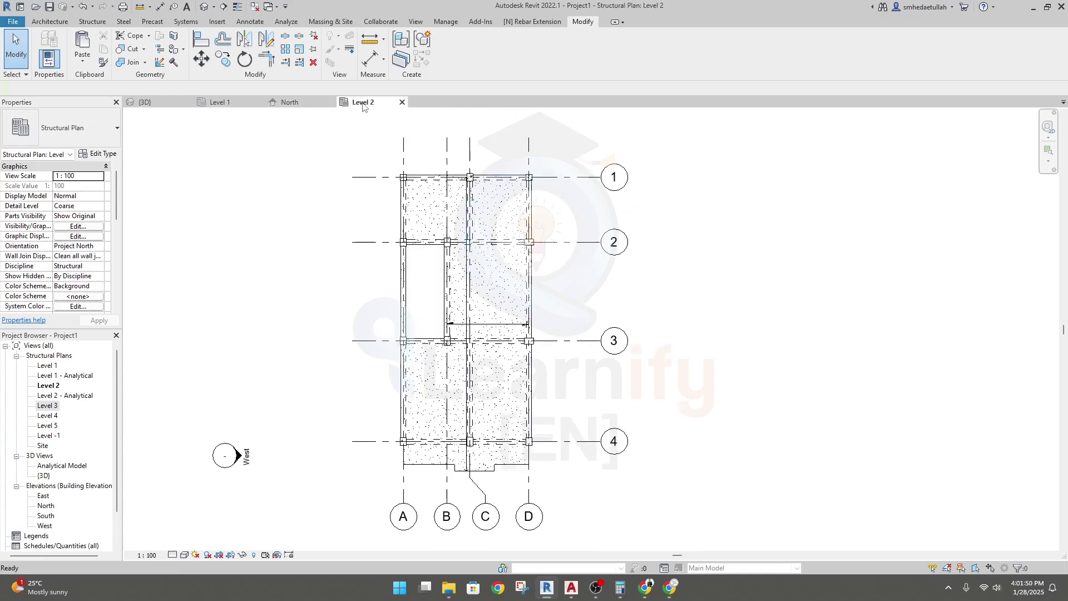
Select and copy the stair-core columns and beams between grids 2 and 3
scroll(416, 295, "up", 3)
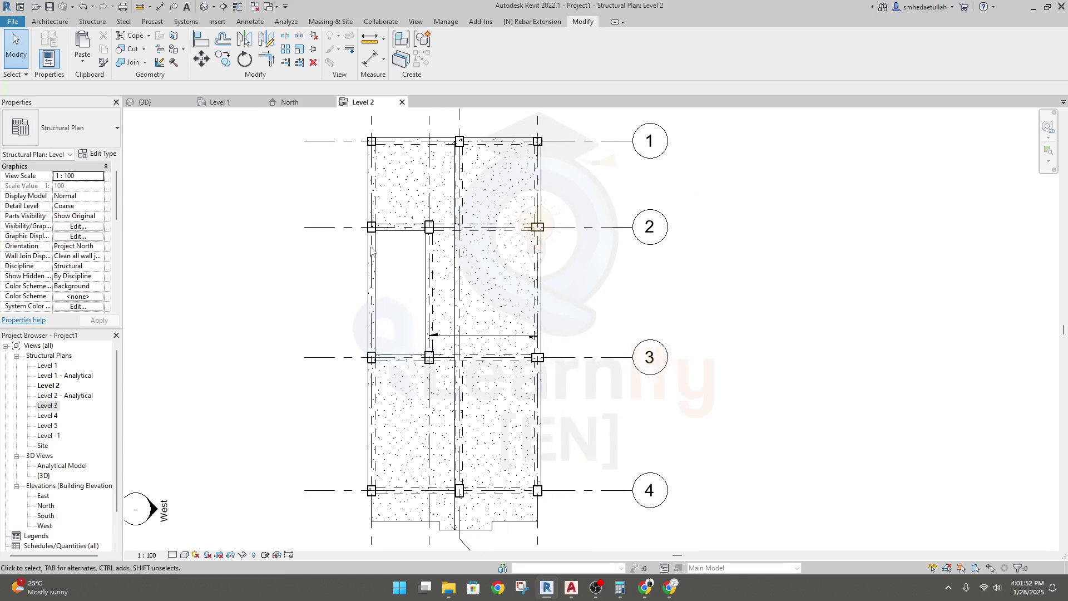
left_click_drag(362, 216, 441, 371)
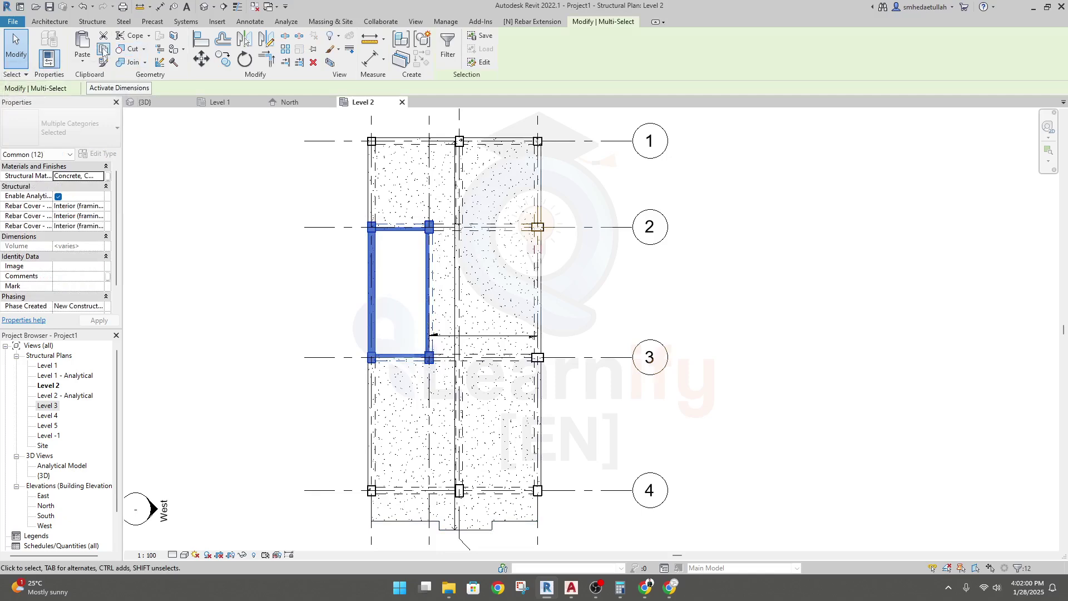
left_click(102, 50)
Paste the core members aligned to Level 5 and check the result in the 3D view
left_click(82, 62)
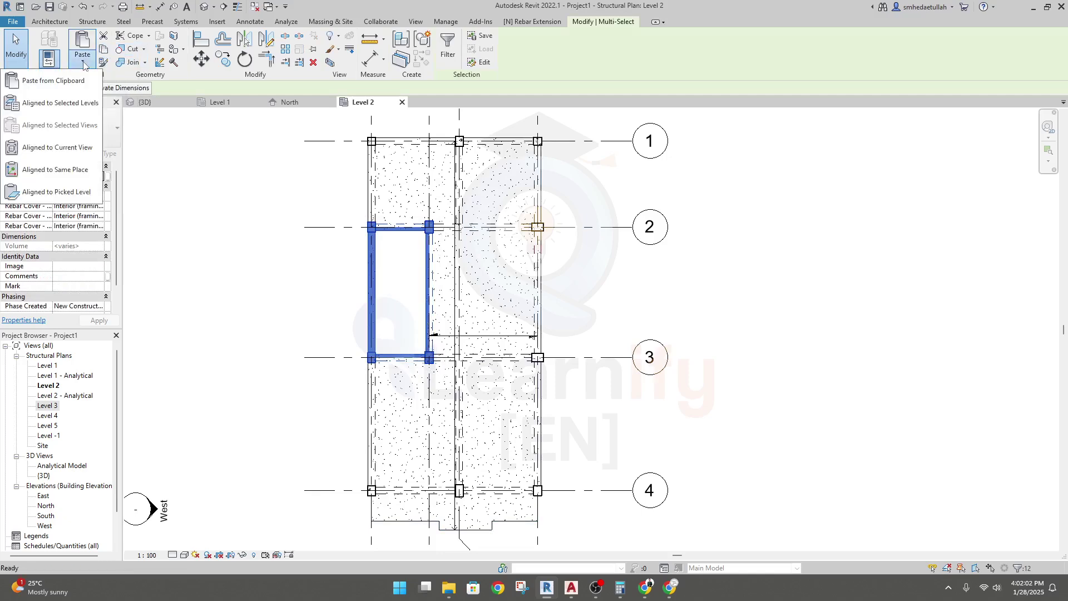
left_click(76, 104)
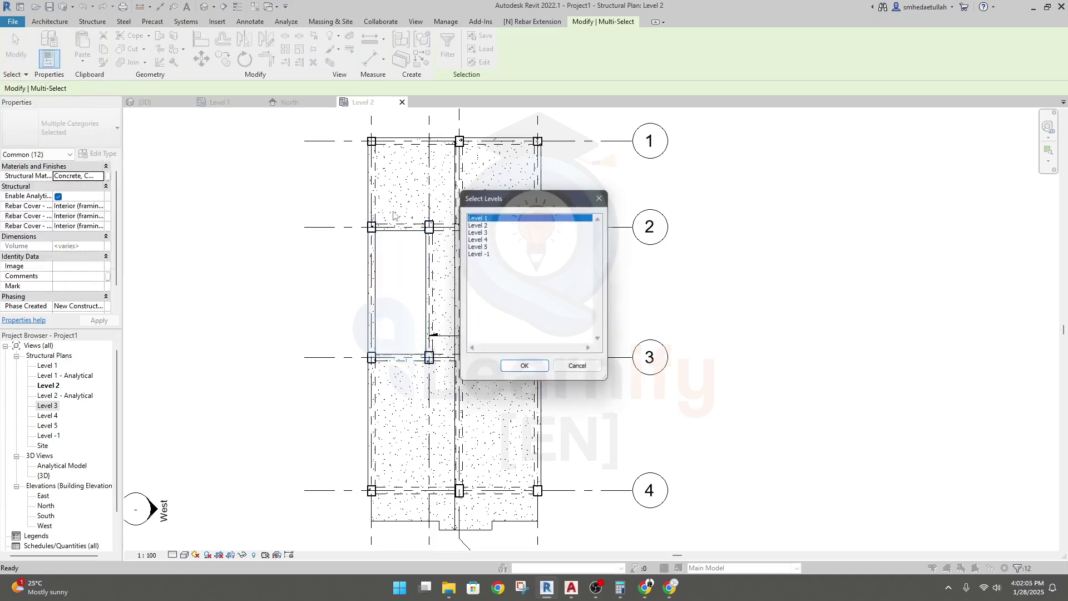
left_click(490, 246)
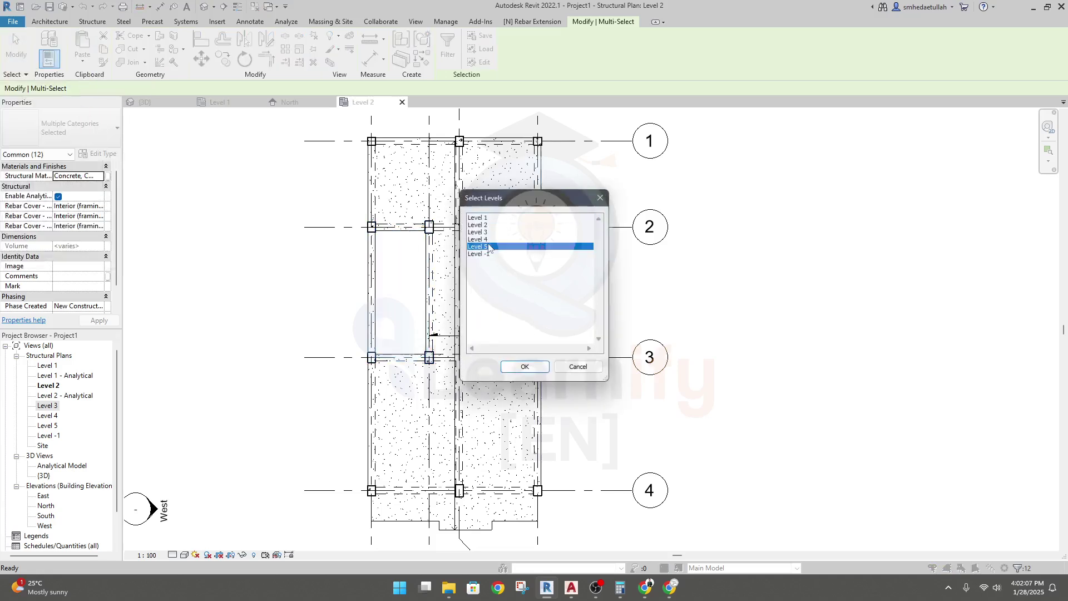
left_click(525, 366)
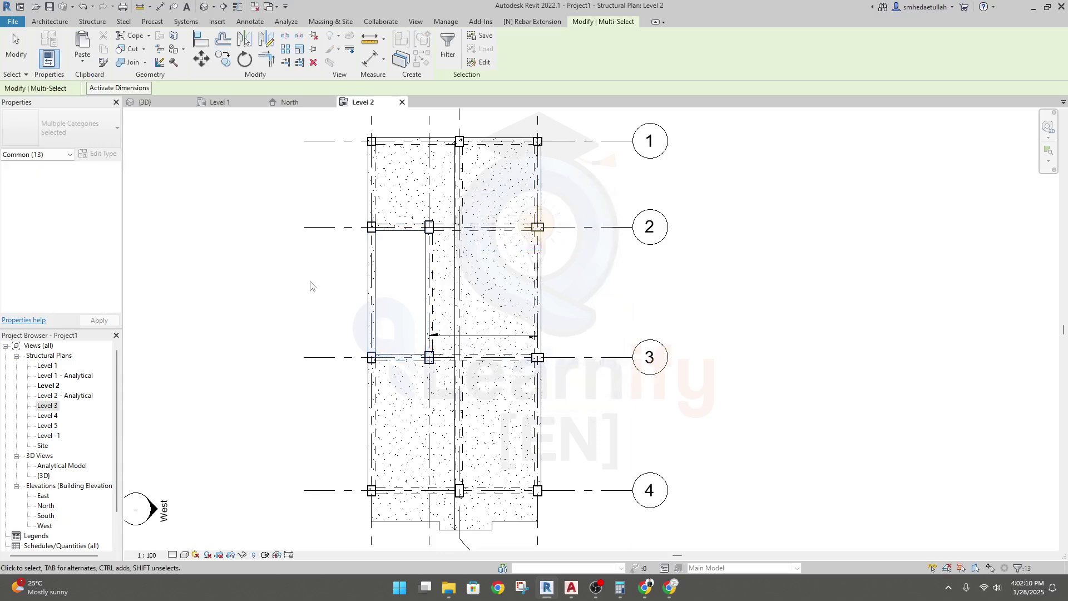
left_click(161, 104)
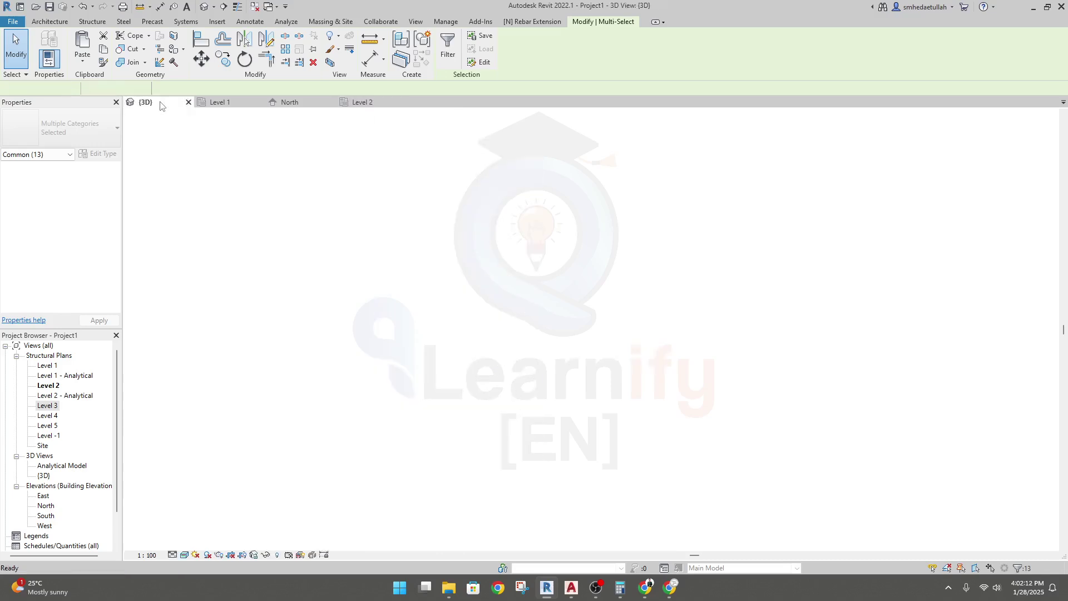
Delete the pasted Level 5 core columns and beams in 3D, then go back to Level 2
middle_click_drag(509, 147, 472, 241)
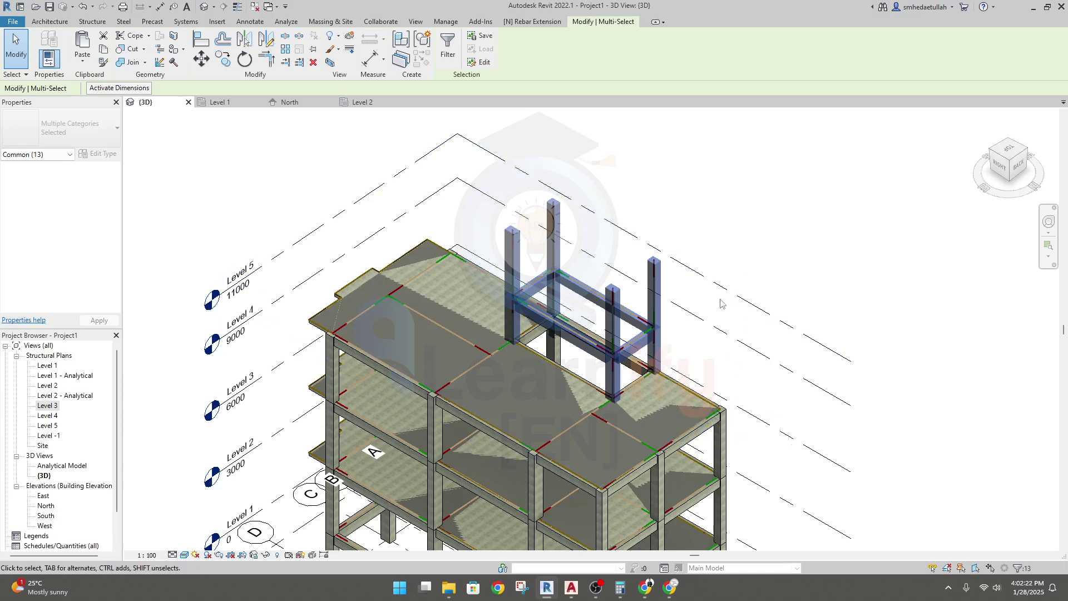
key("Delete")
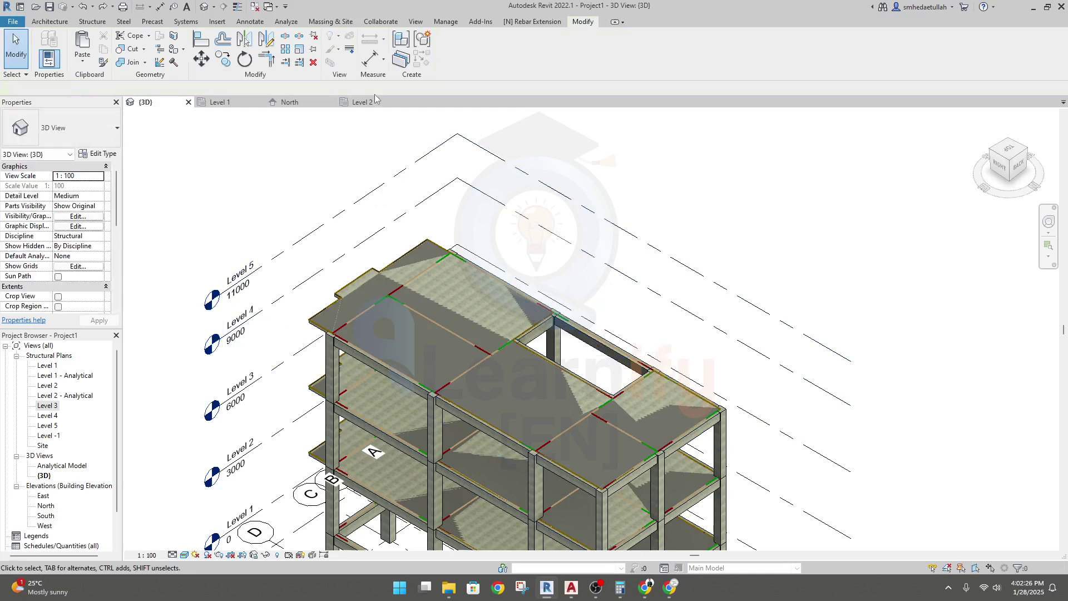
left_click(362, 102)
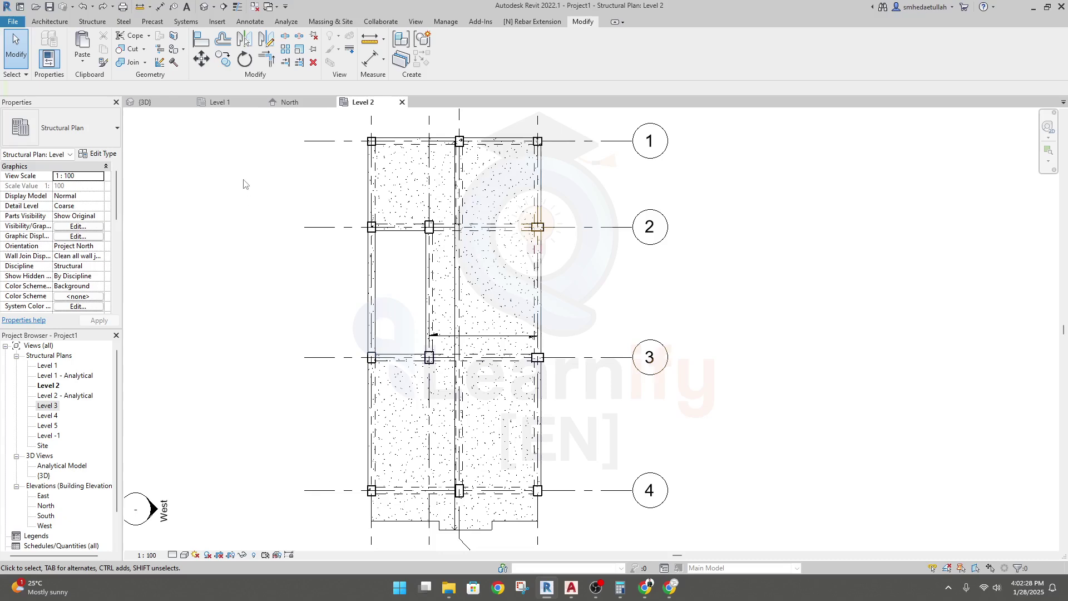
Close the Level 1 and 2 views, open Level 4, and select the A–B bay framing
left_click(259, 102)
left_click(331, 103)
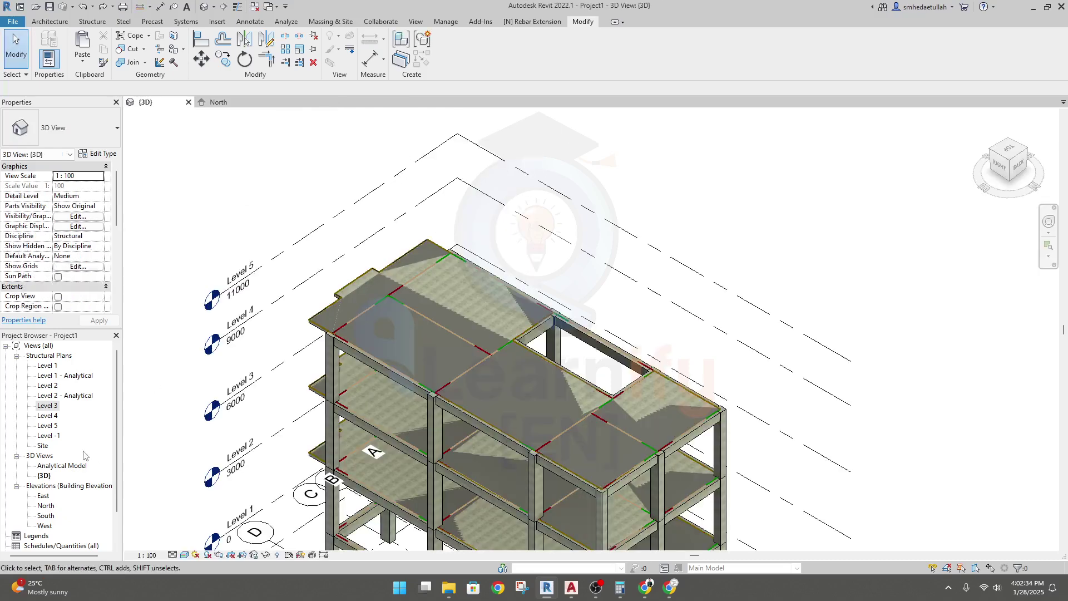
left_click(51, 416)
double_click(51, 416)
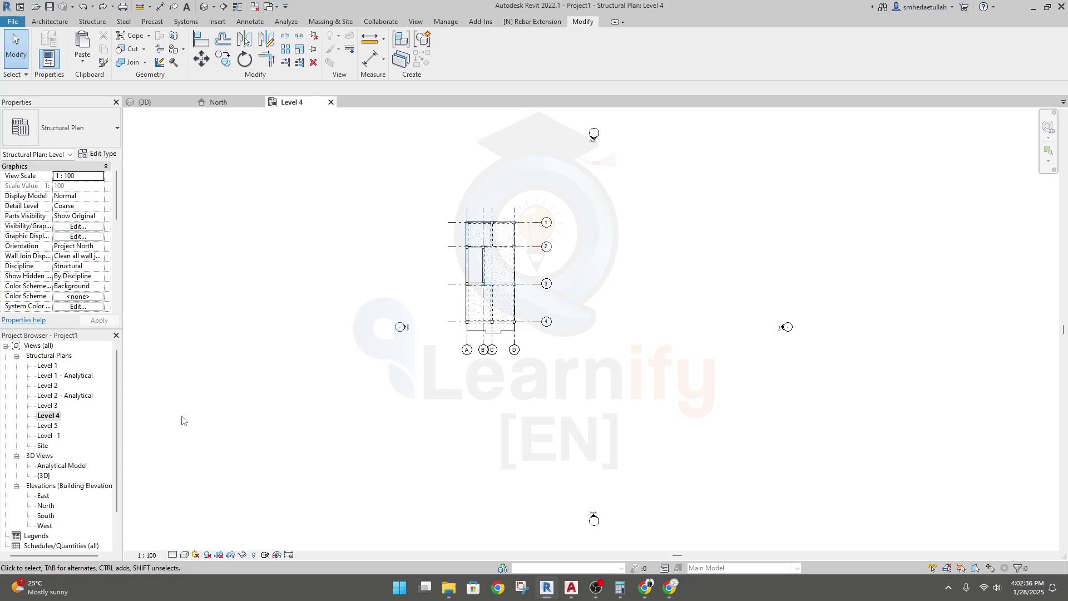
scroll(387, 293, "up", 4)
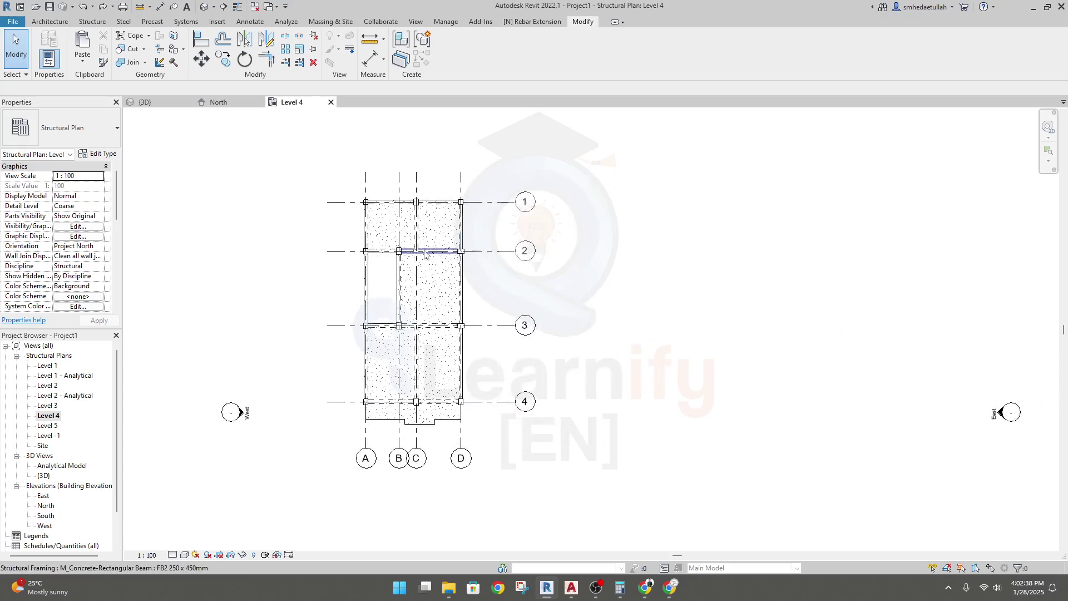
scroll(356, 285, "up", 1)
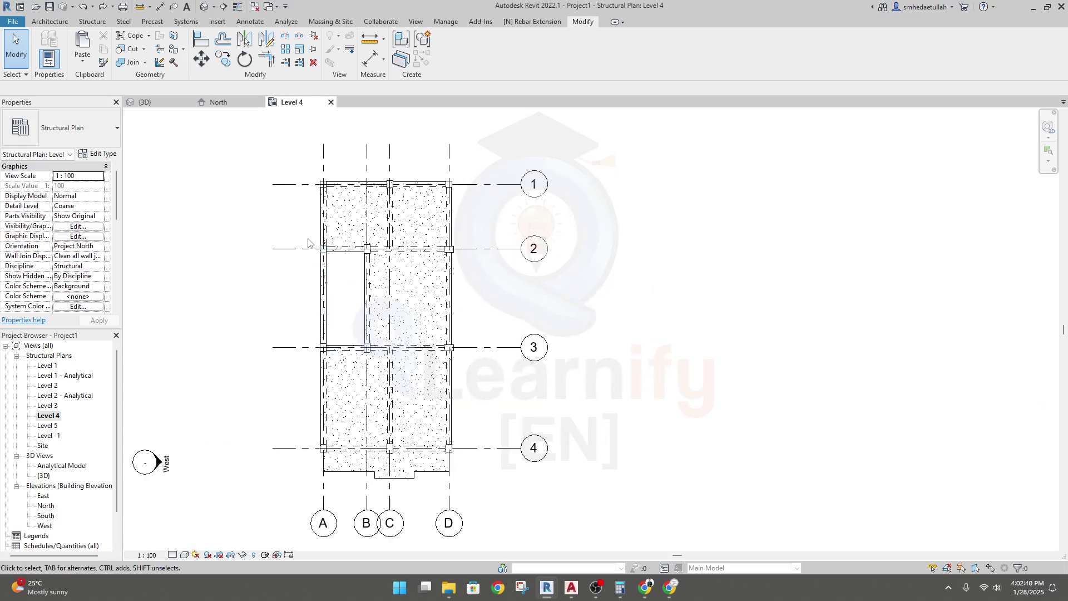
left_click_drag(336, 281, 374, 365)
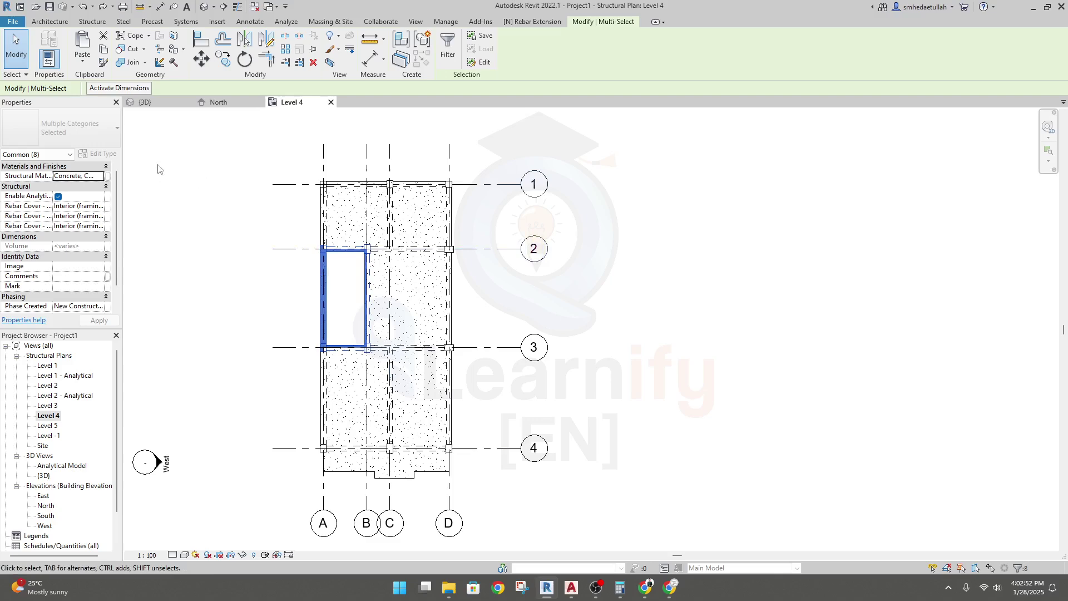
In the 3D view, paste the copied bay framing aligned to Level 5 and orbit to inspect it
left_click(145, 101)
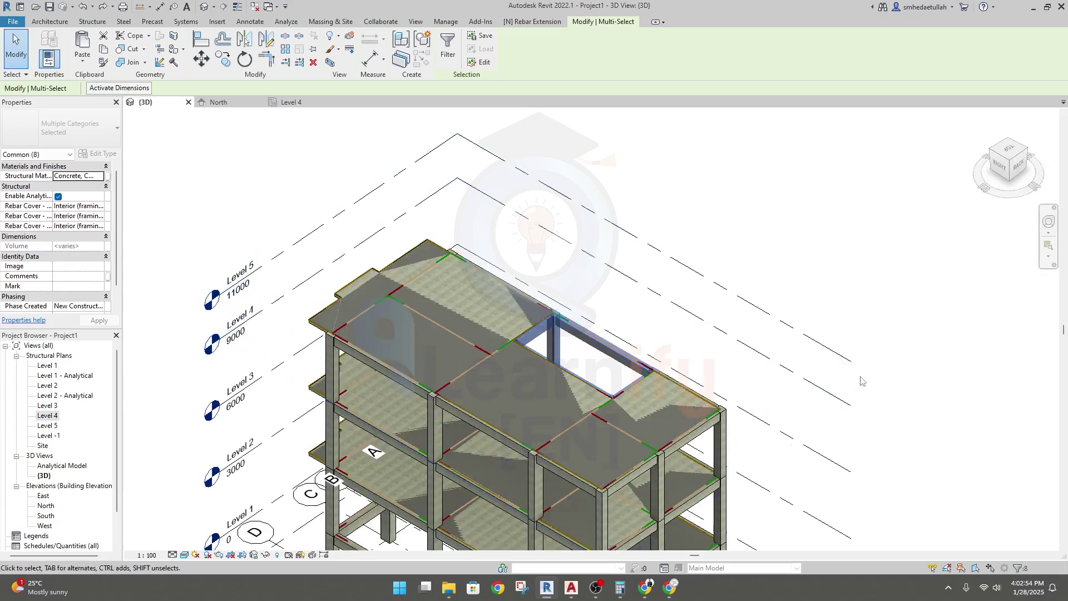
middle_click_drag(970, 406, 799, 367, "shift")
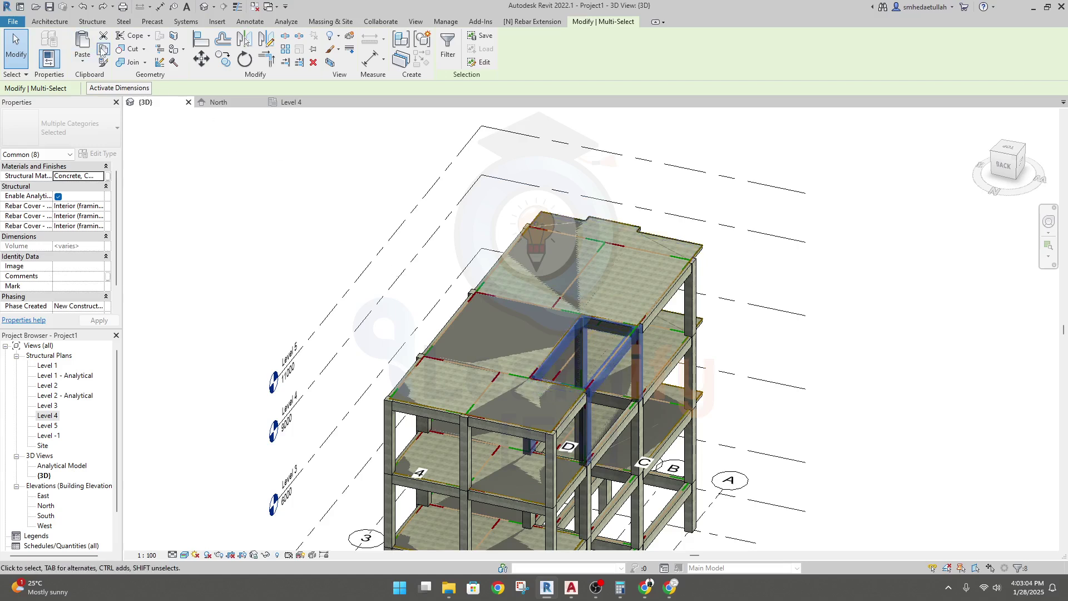
left_click(83, 64)
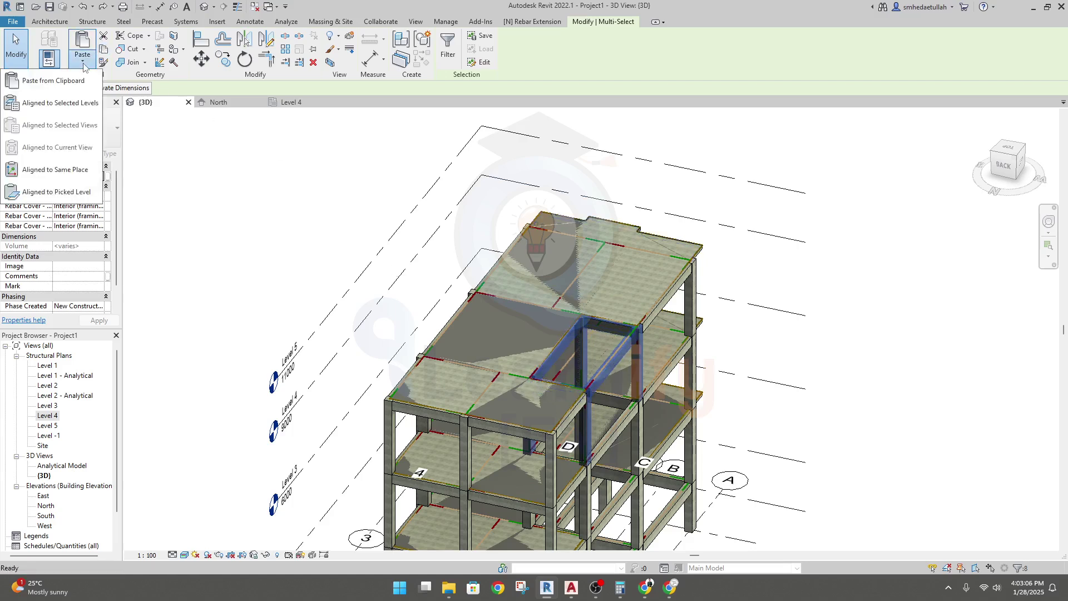
left_click(60, 103)
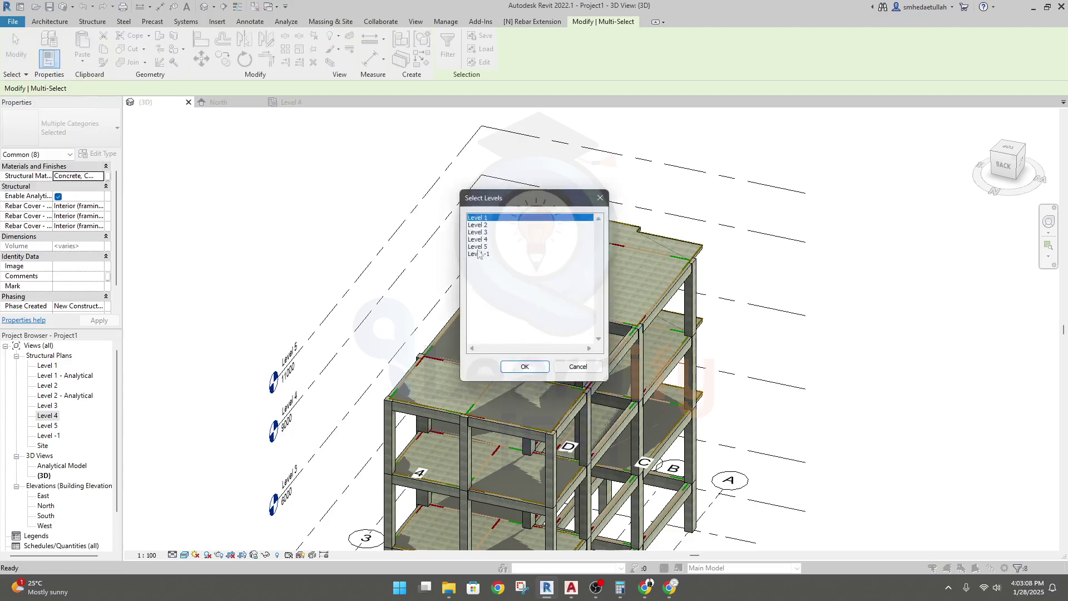
left_click(478, 247)
left_click_drag(494, 198, 258, 127)
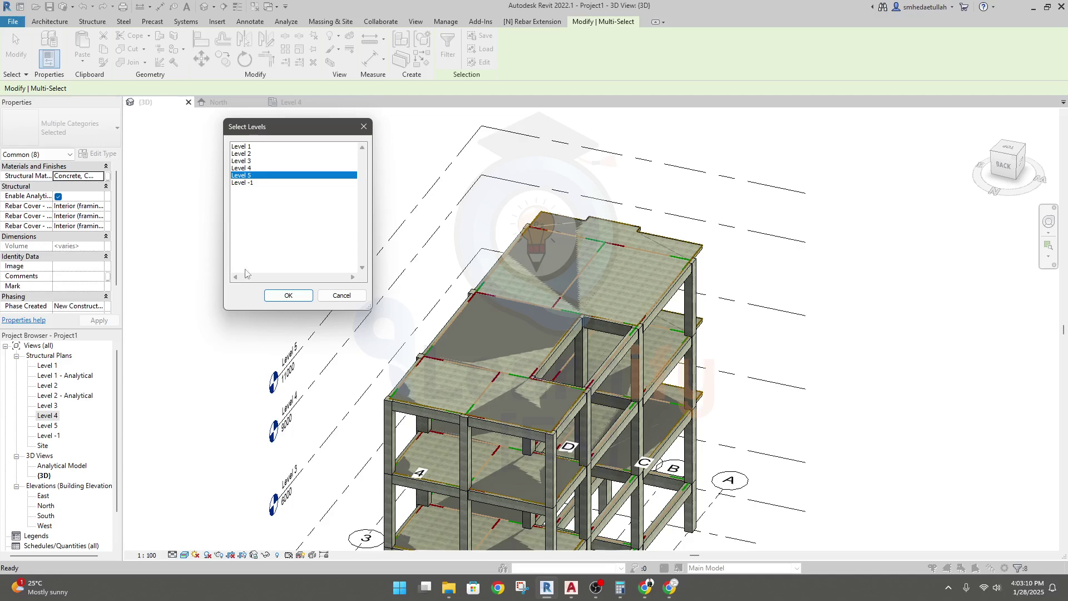
left_click(282, 297)
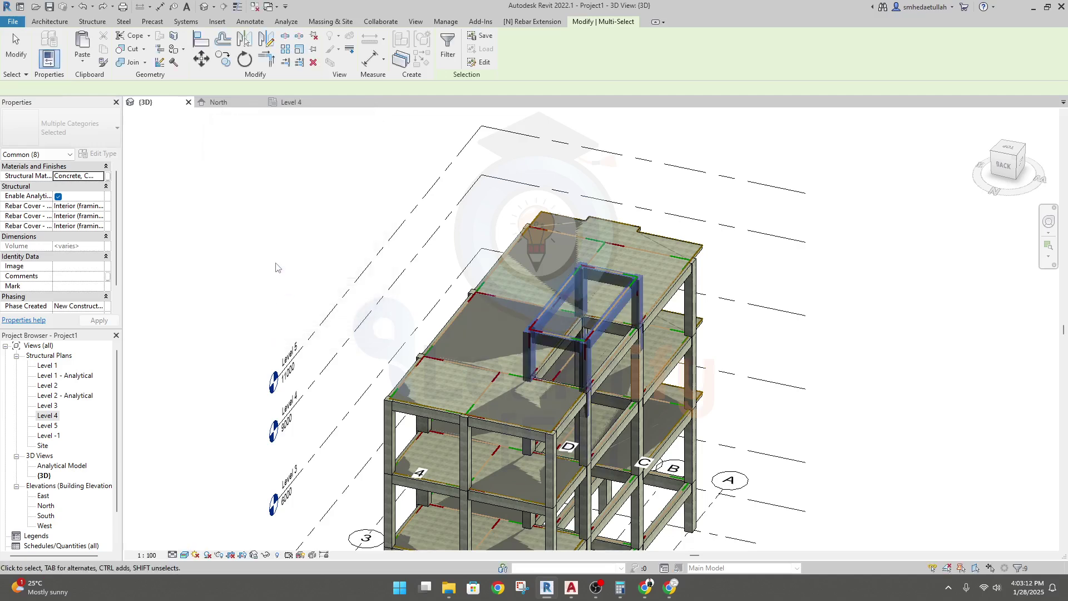
middle_click_drag(837, 444, 753, 300, "shift")
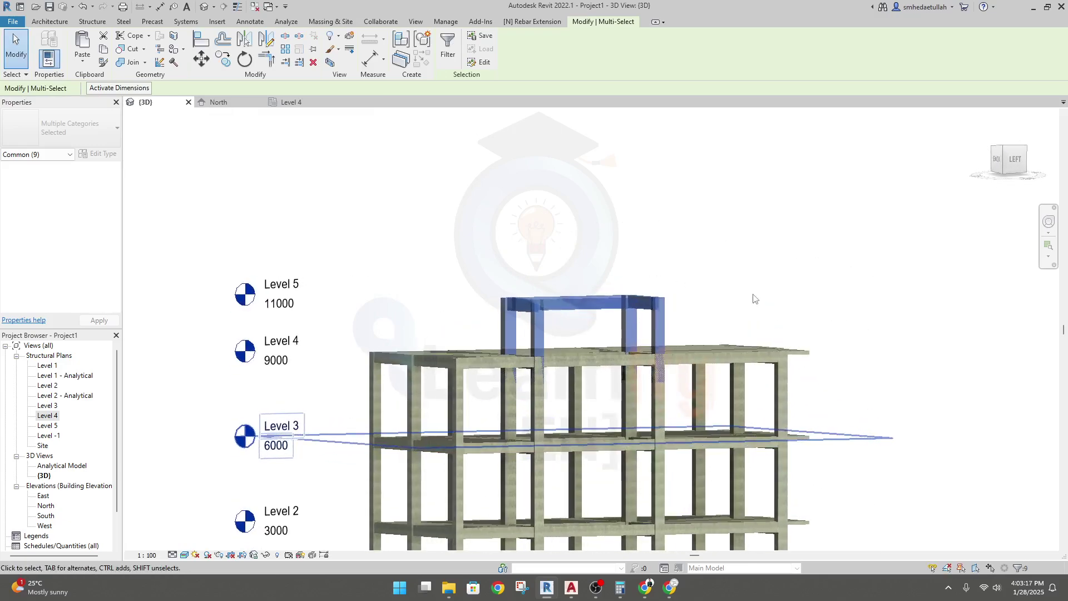
Inspect the four upper core columns' Base and Top Level properties, then go to the Level 4 plan
left_click(753, 215)
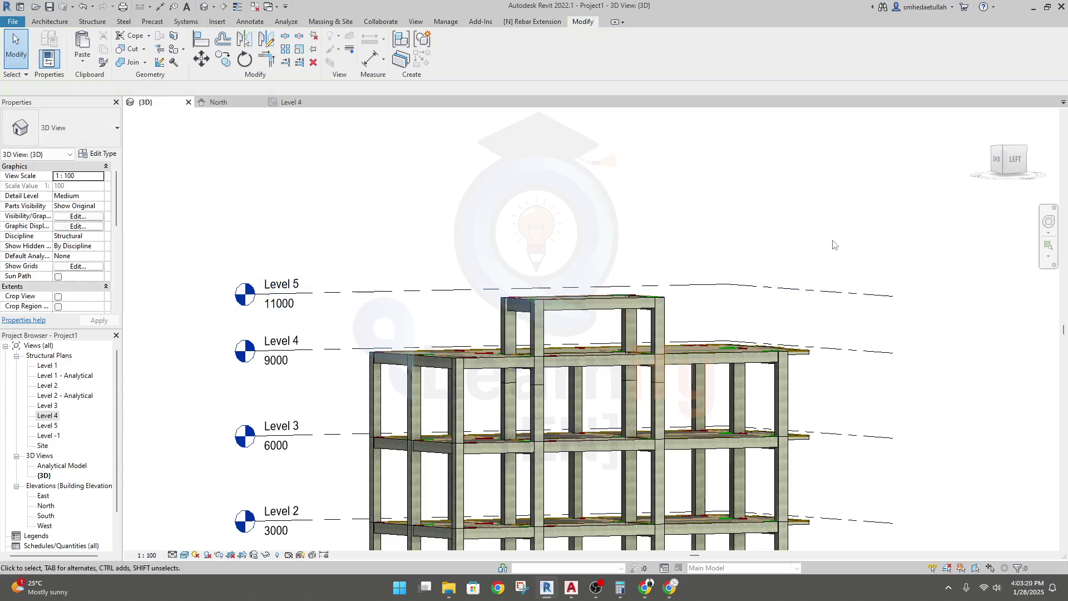
left_click(661, 336)
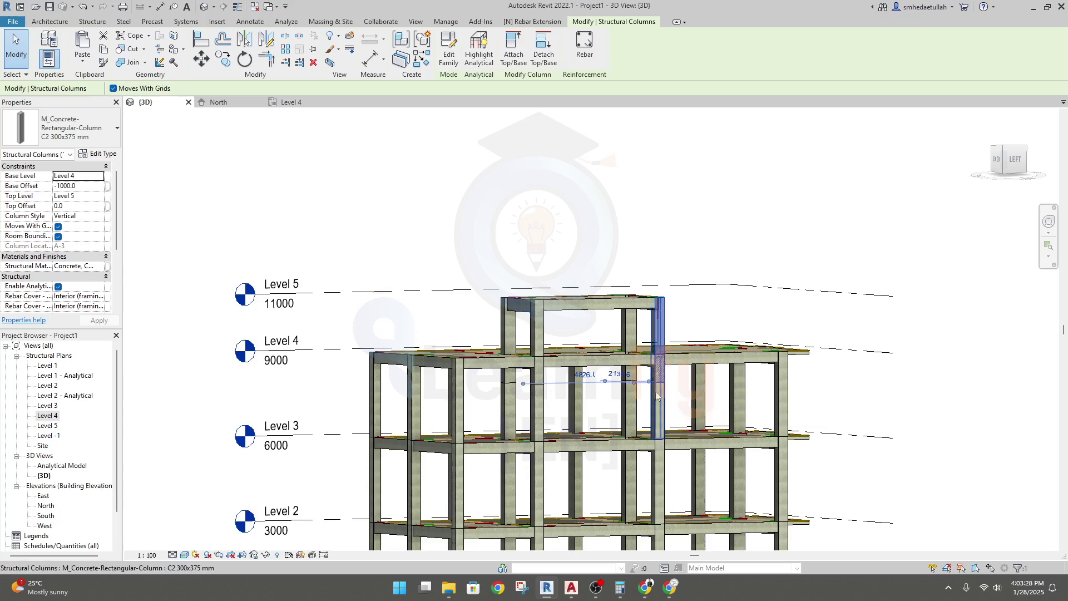
left_click(632, 335, "ctrl")
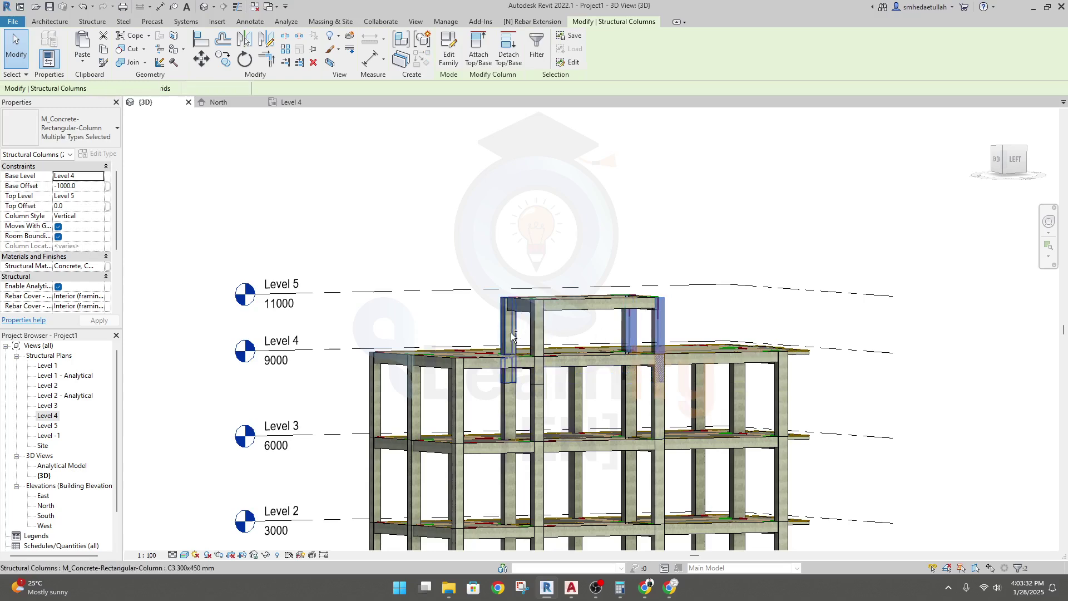
left_click(512, 336, "ctrl")
left_click(541, 334, "ctrl")
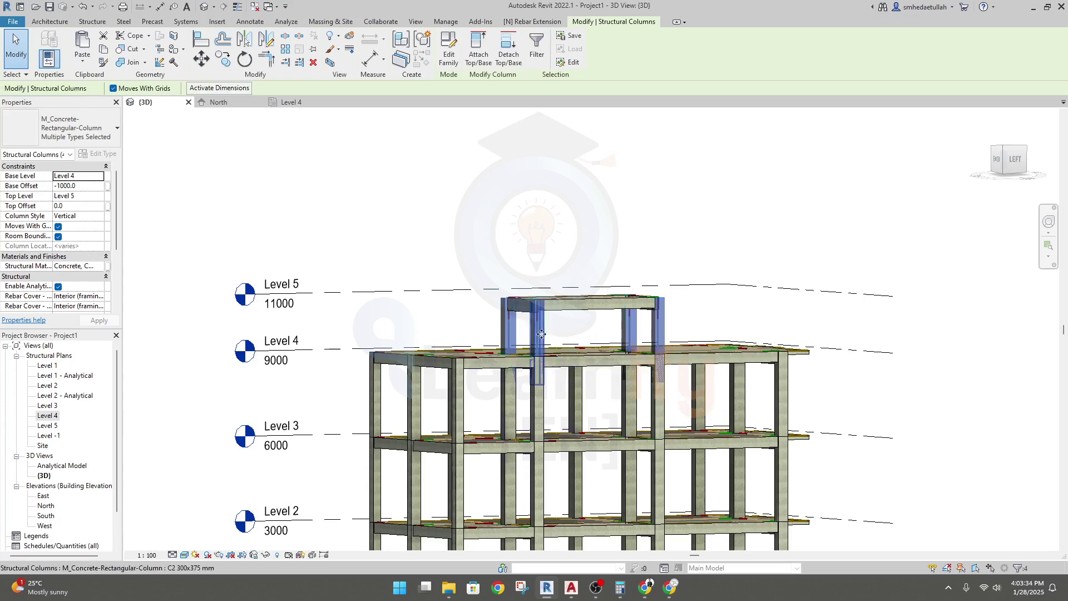
left_click(362, 142)
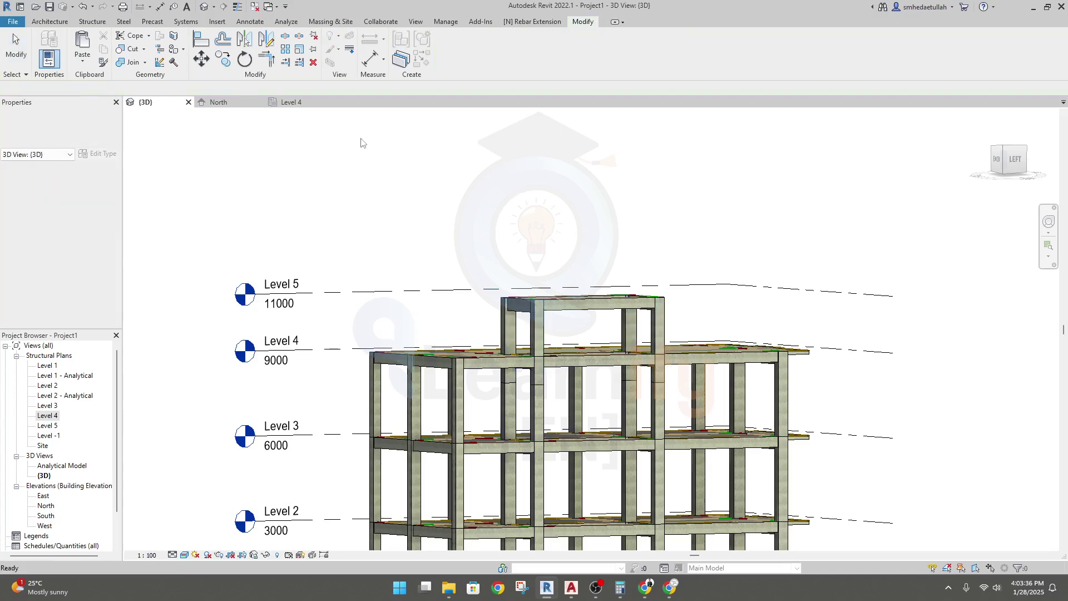
left_click(291, 103)
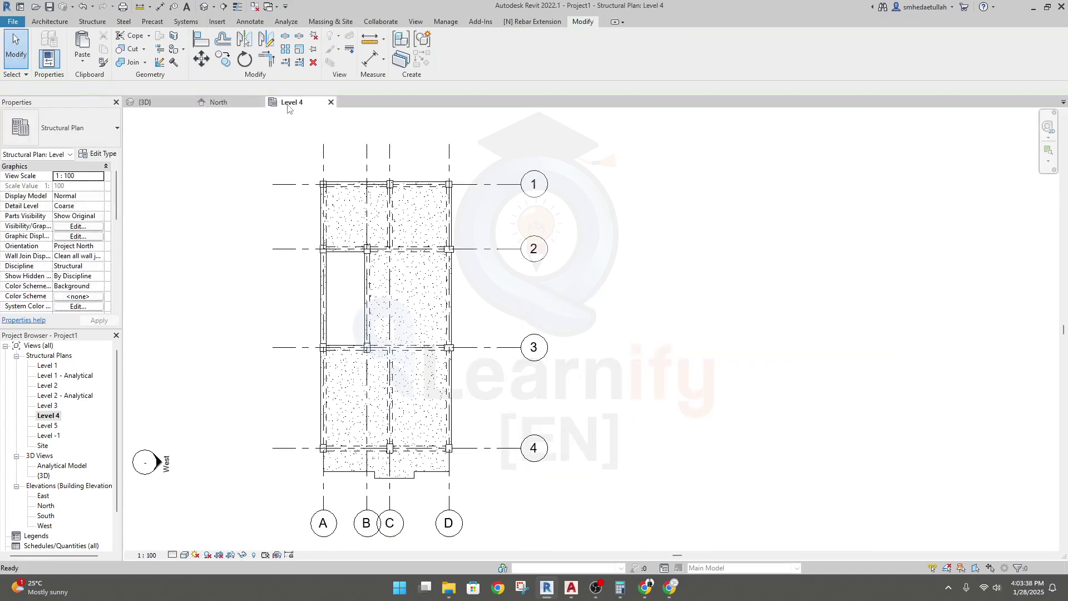
Open the Level 5 plan and try picking a grid 2 core column, clearing the accidental slab selection
double_click(49, 426)
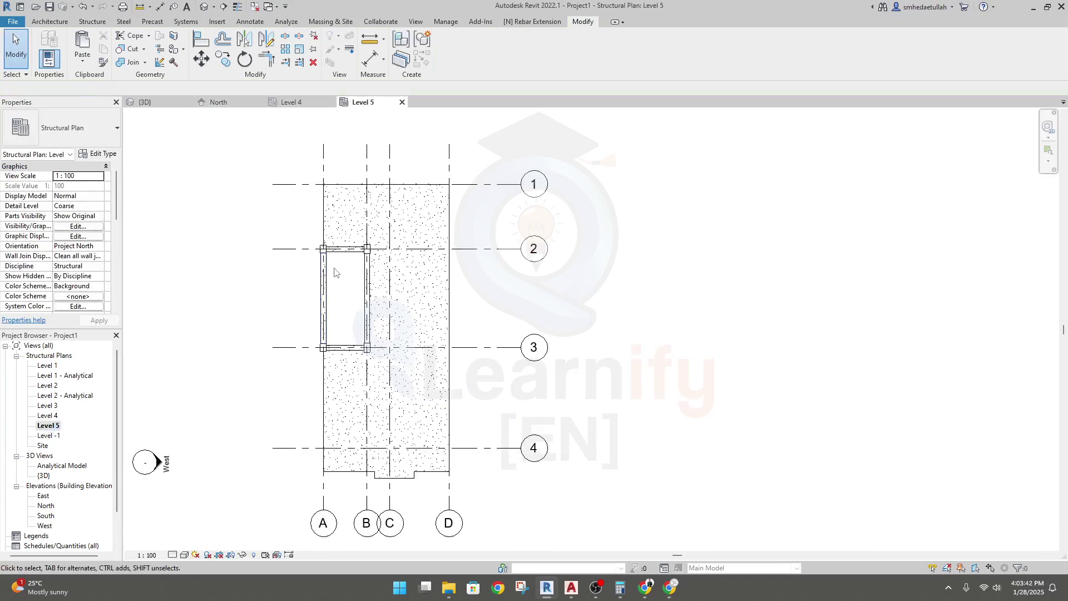
scroll(336, 272, "up", 1)
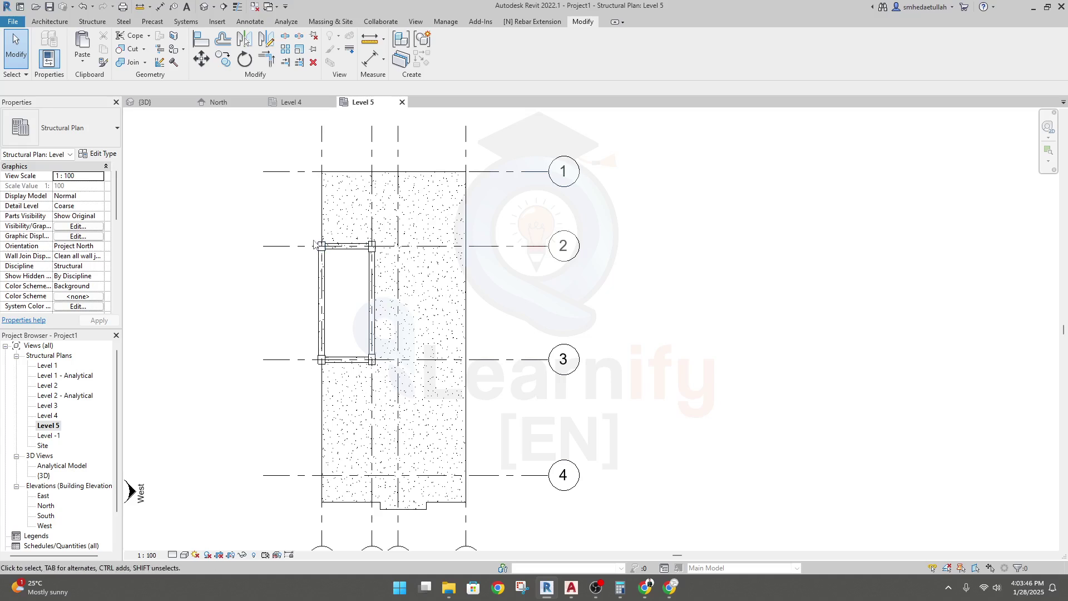
left_click(332, 257)
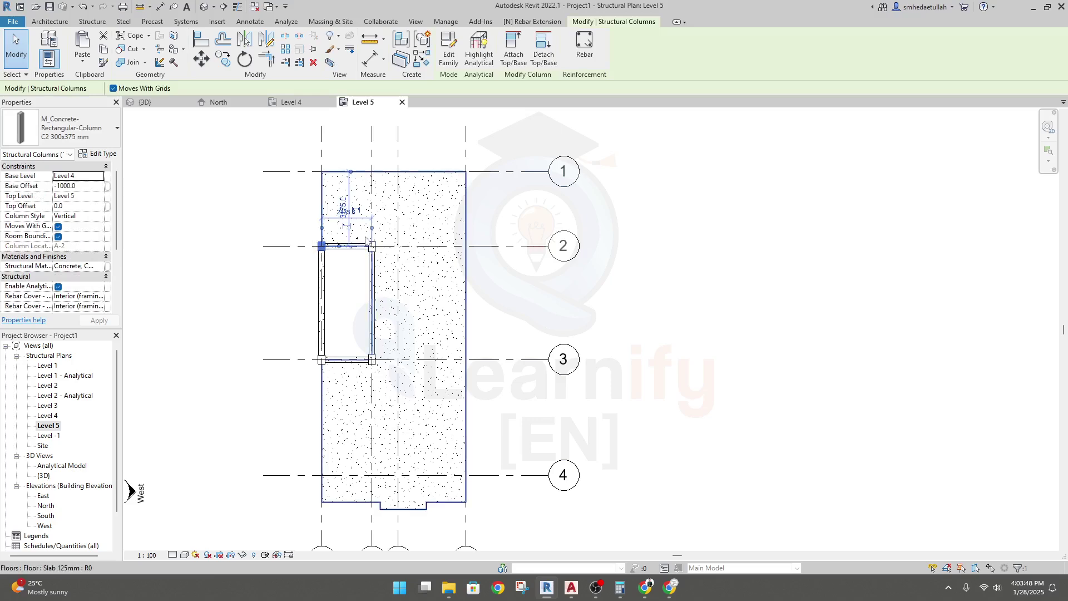
left_click(374, 259)
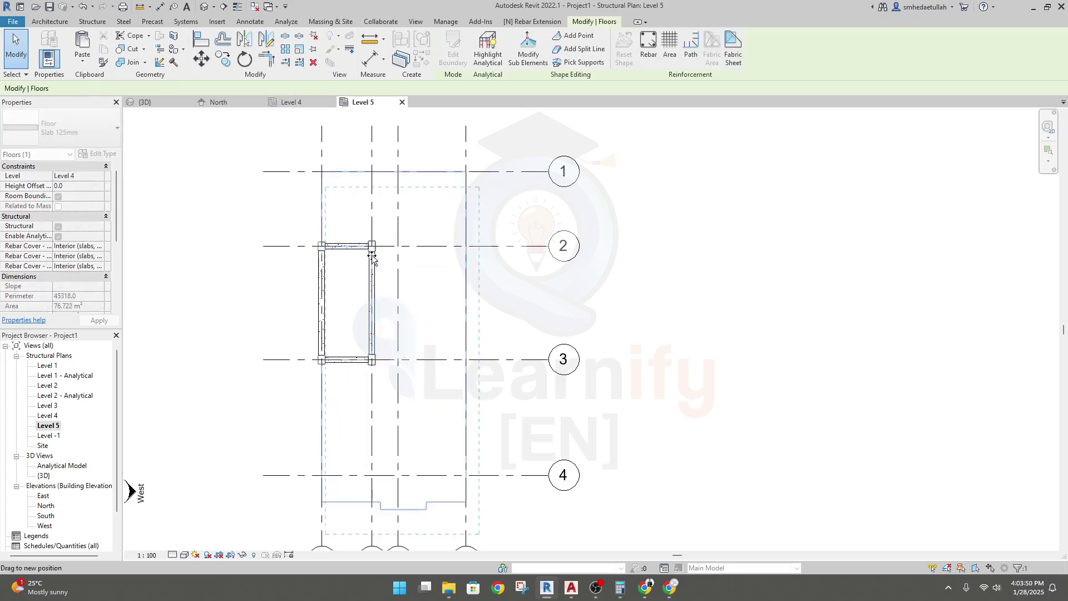
left_click(653, 251)
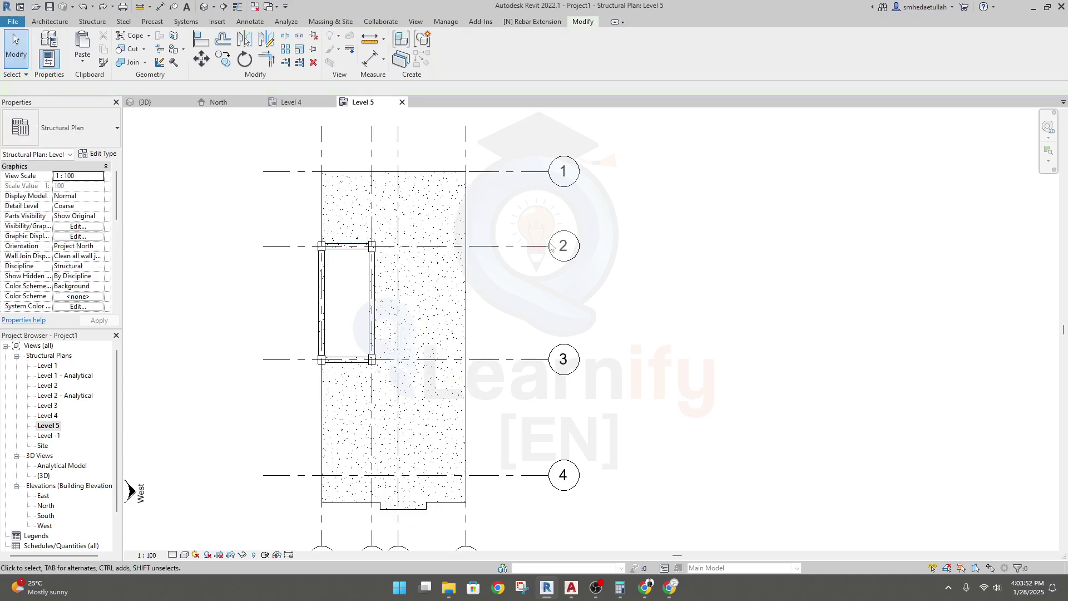
scroll(332, 277, "up", 3)
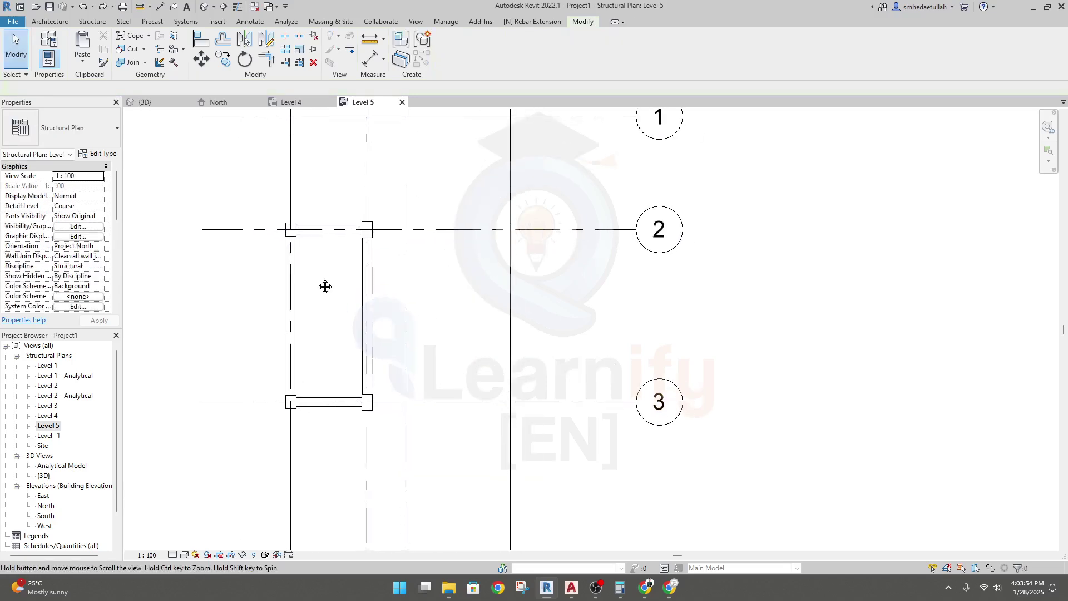
Turn off Select Elements by Face, select the four core columns on grids 2 and 3, and view in 3D
left_click(977, 570)
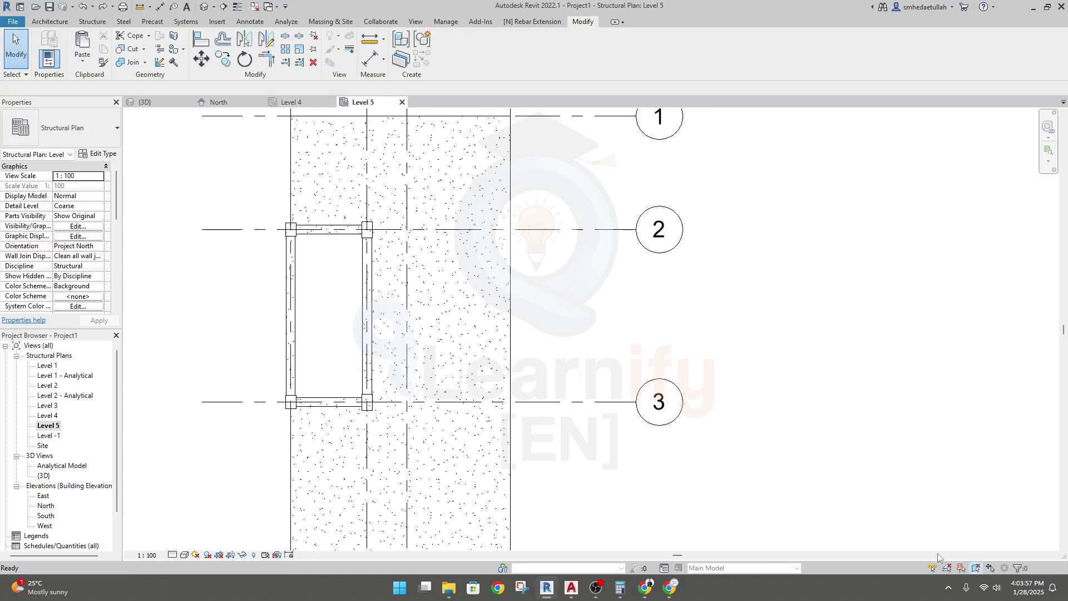
left_click(290, 230)
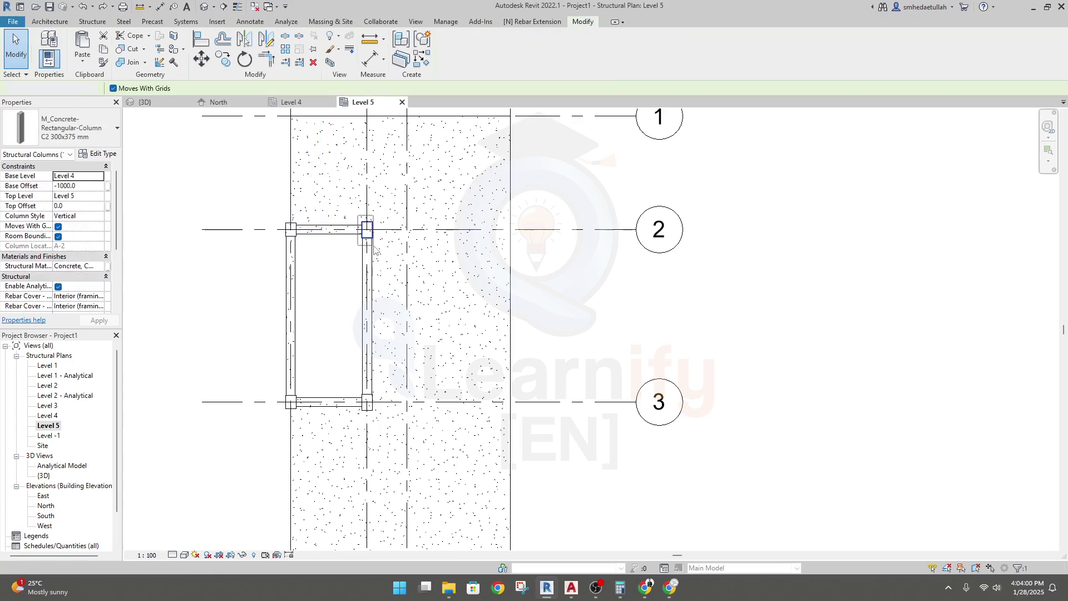
left_click(367, 230)
left_click(278, 437)
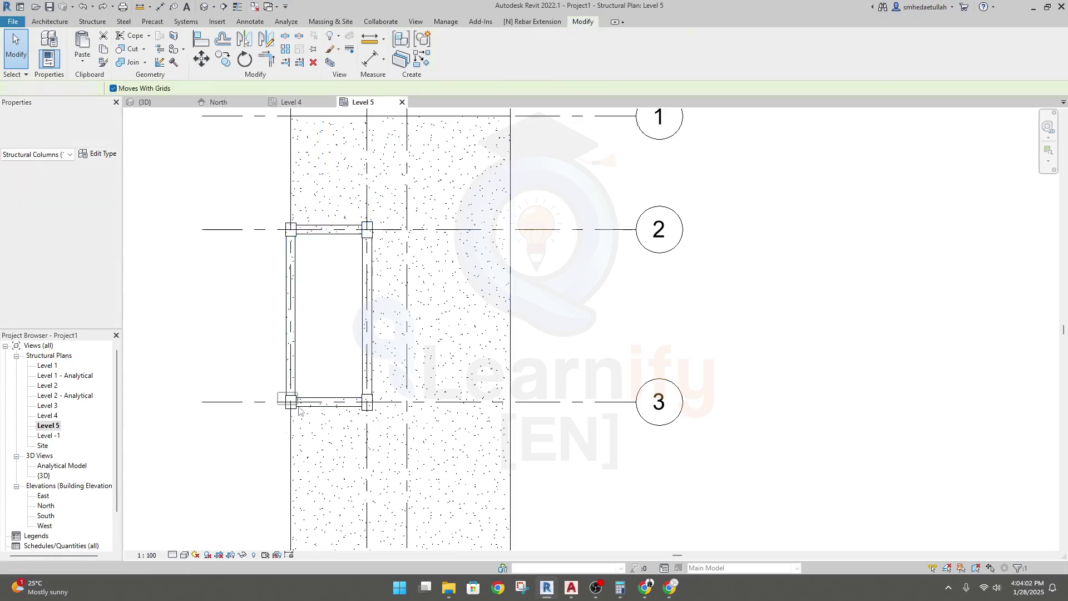
left_click(290, 402)
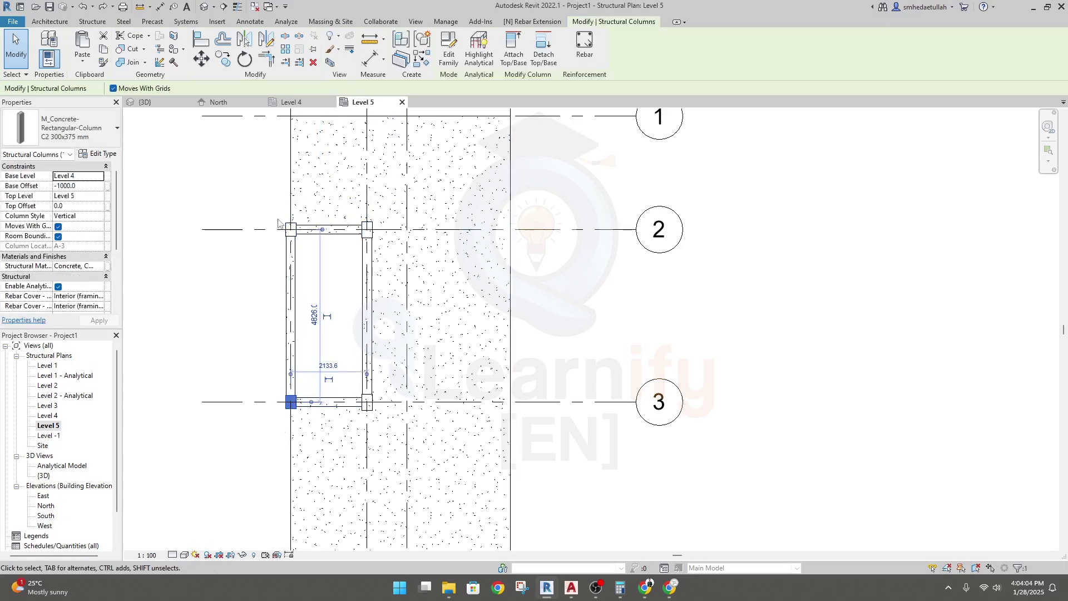
left_click(290, 229, "ctrl")
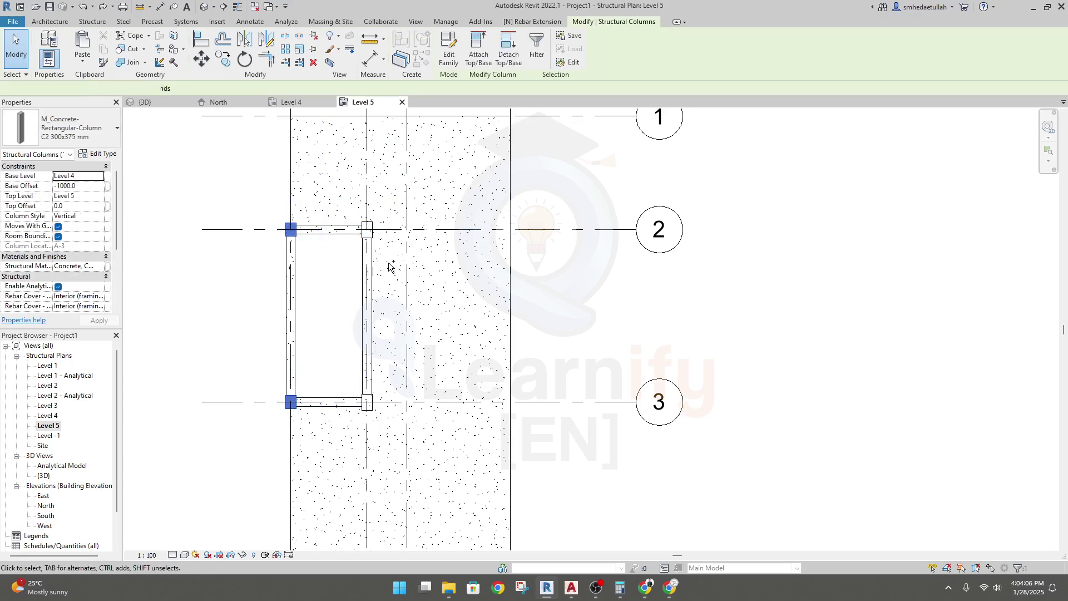
left_click(367, 229, "ctrl")
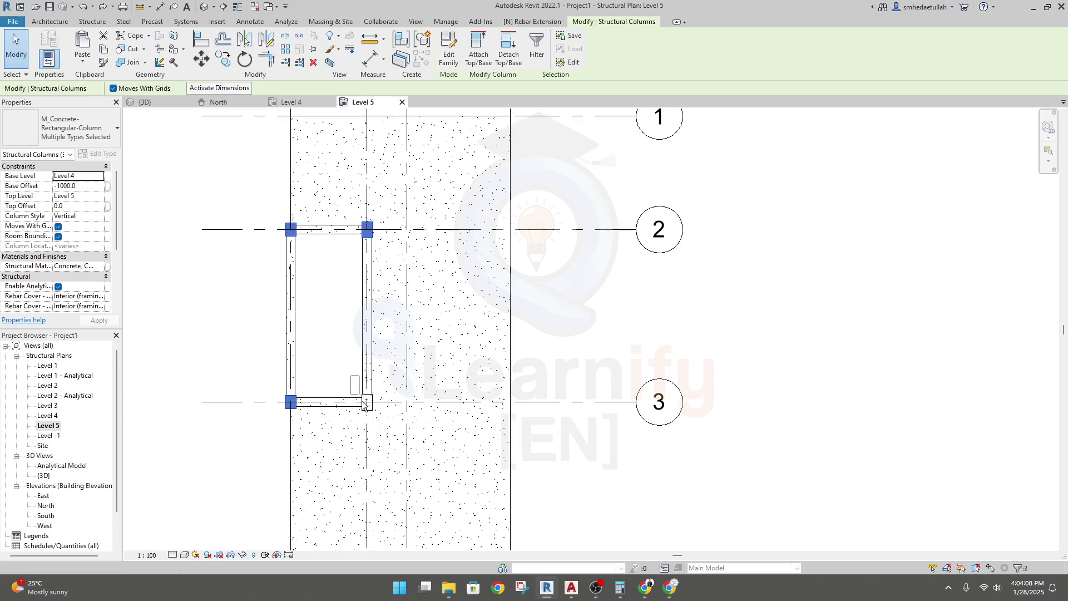
left_click(367, 403, "ctrl")
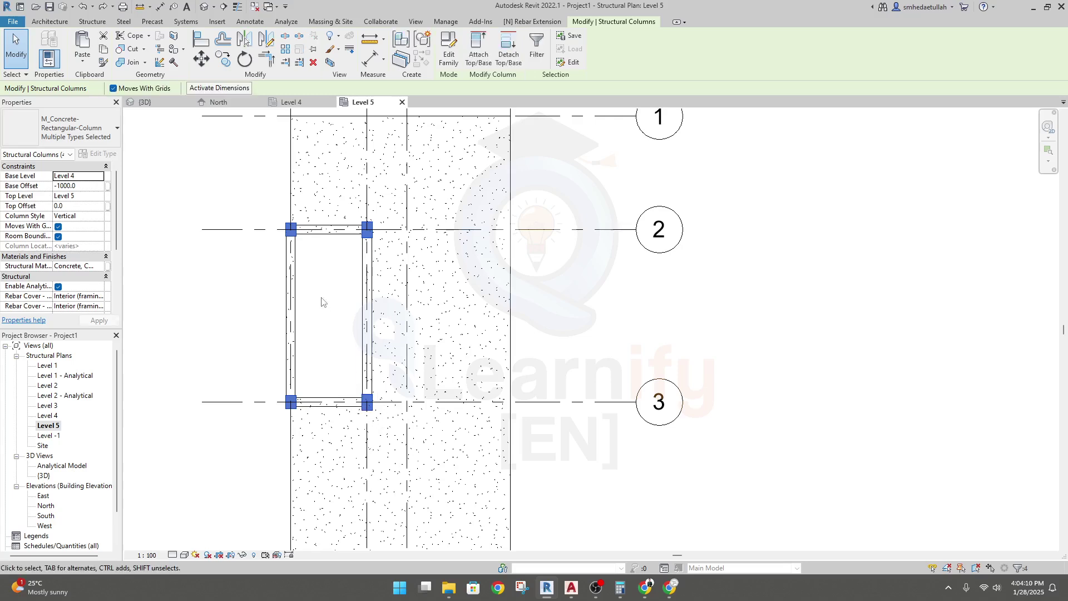
left_click(160, 103)
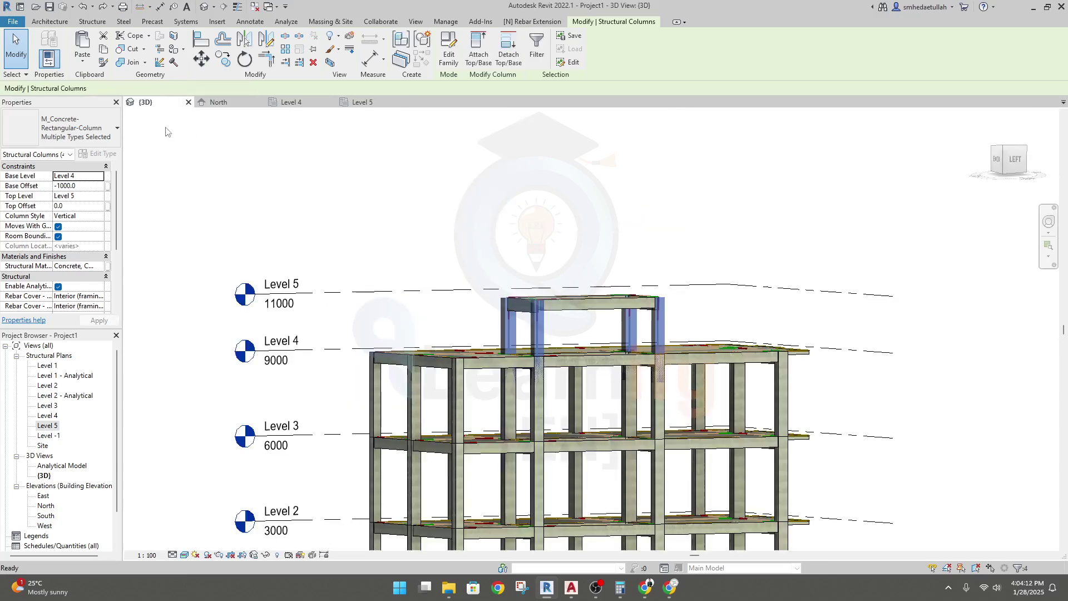
On the Level 5 plan, change the four columns' Base Offset from -1000.0 to 0
left_click(373, 100)
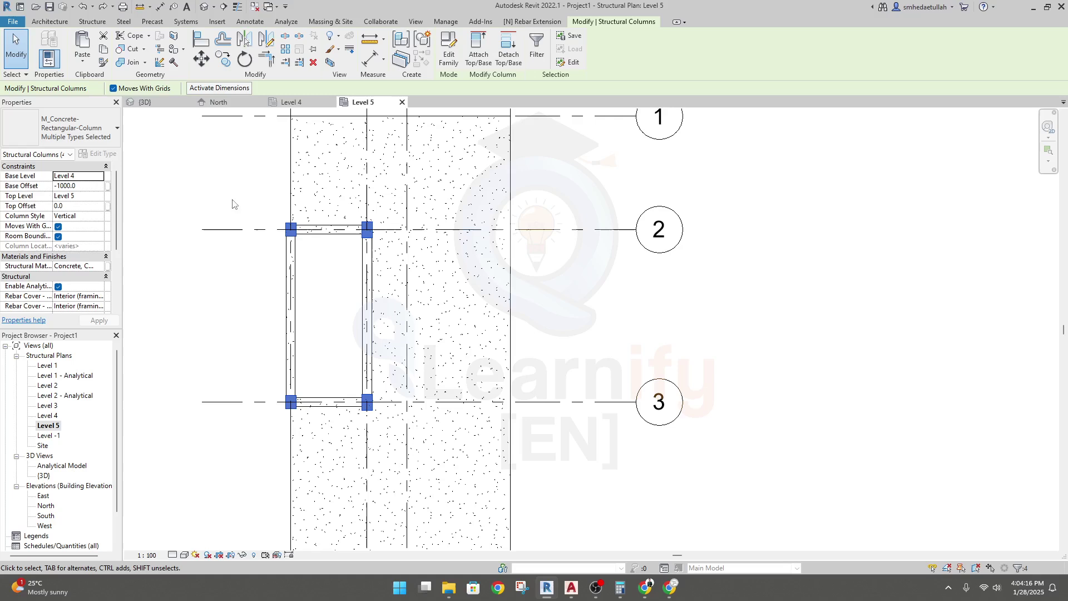
left_click(85, 187)
double_click(86, 186)
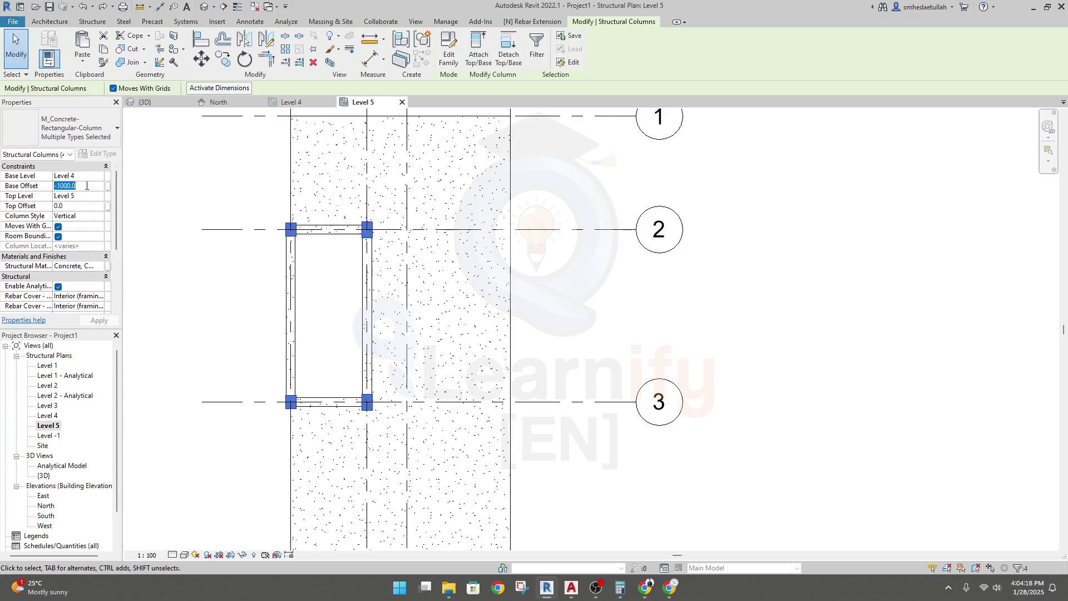
left_click_drag(87, 186, 59, 185)
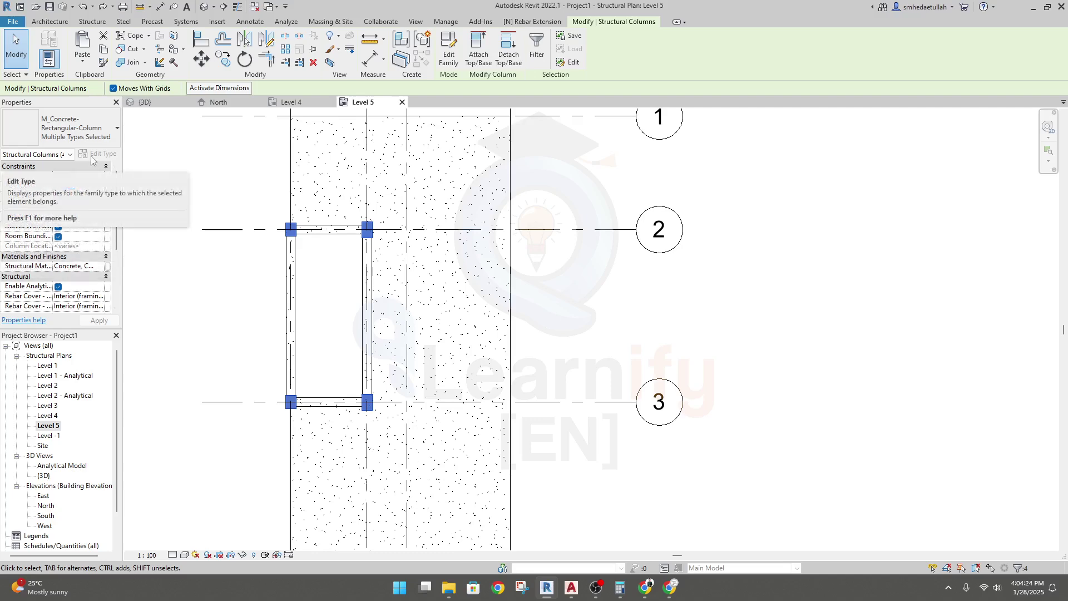
type("00")
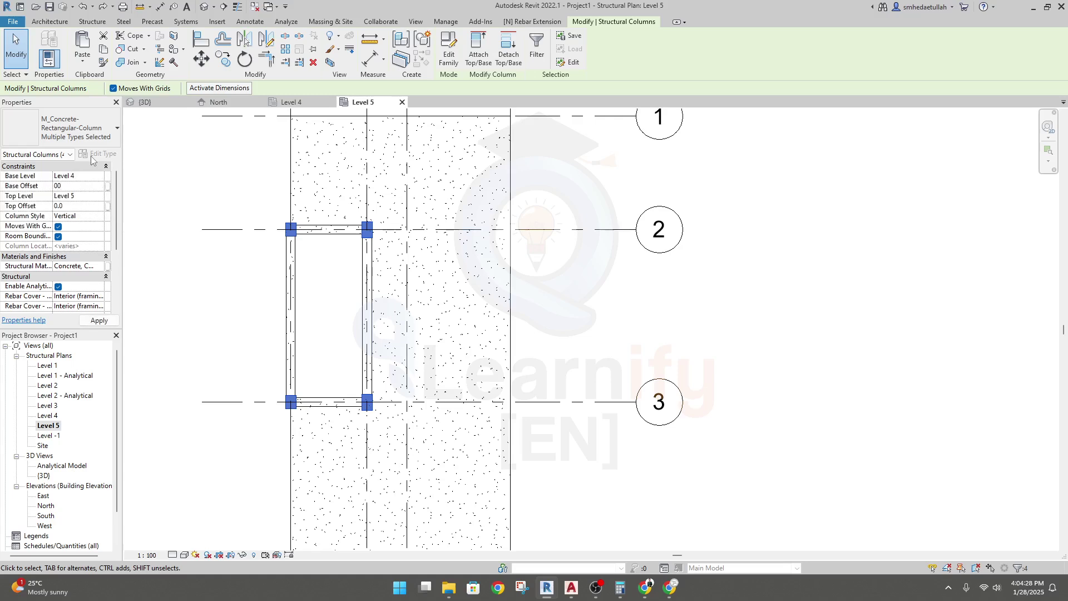
key("Return")
In the 3D view, select a Level 4–5 core column to verify its new offset
left_click(145, 102)
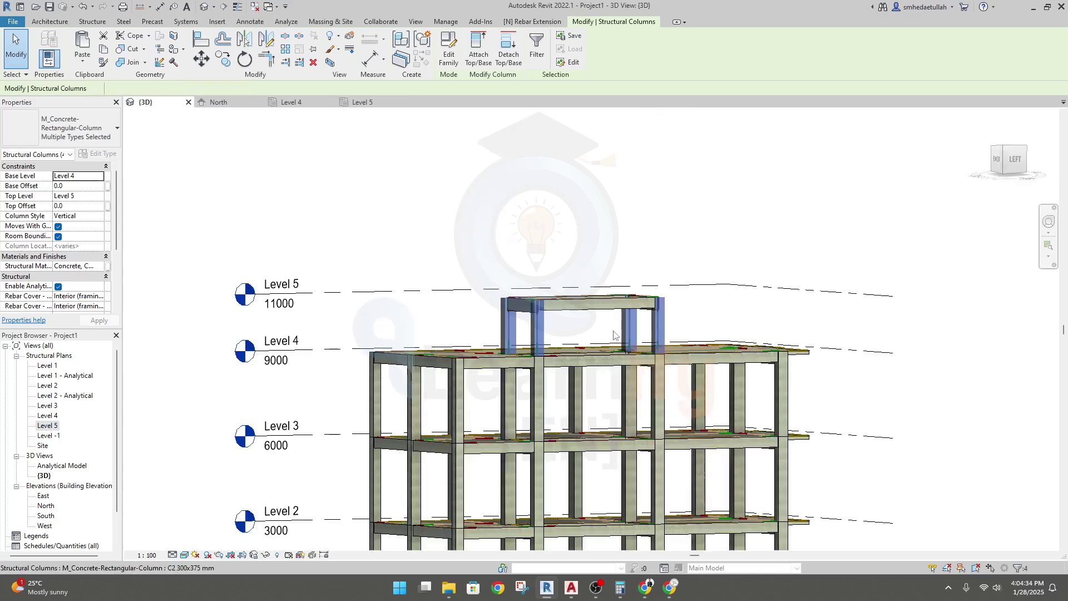
key("Escape")
left_click(664, 341)
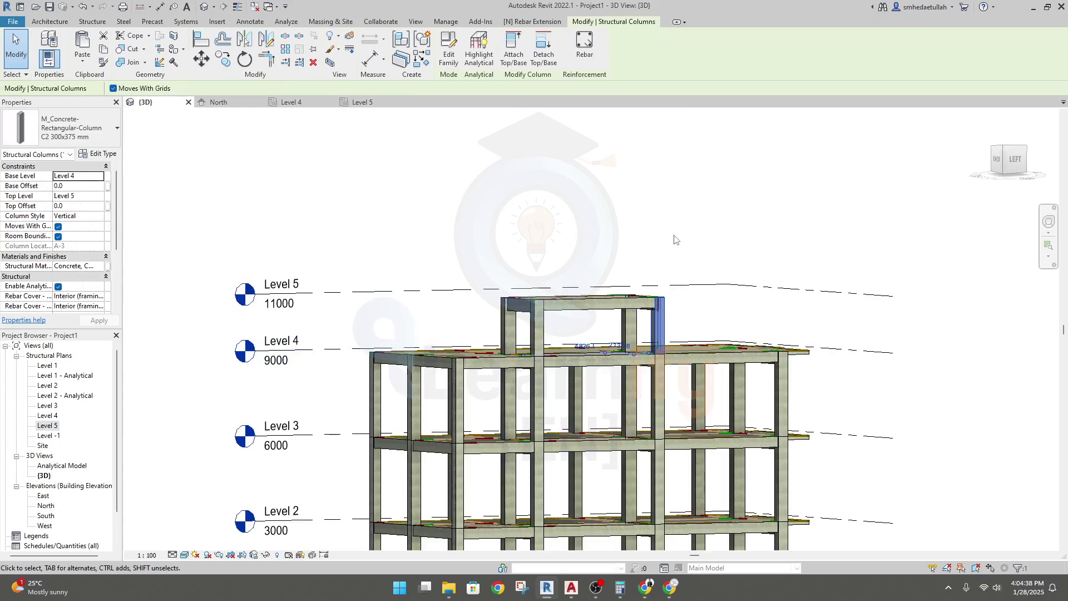
key("alt")
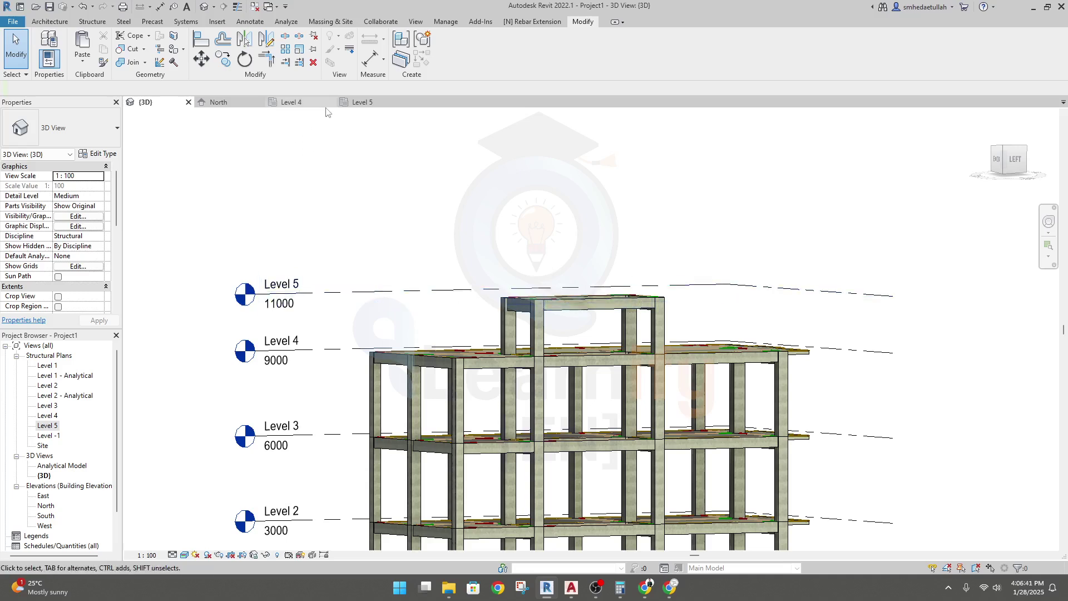
Show the Level 5 plan panned to centre the core bay between grids 2 and 3
left_click(365, 103)
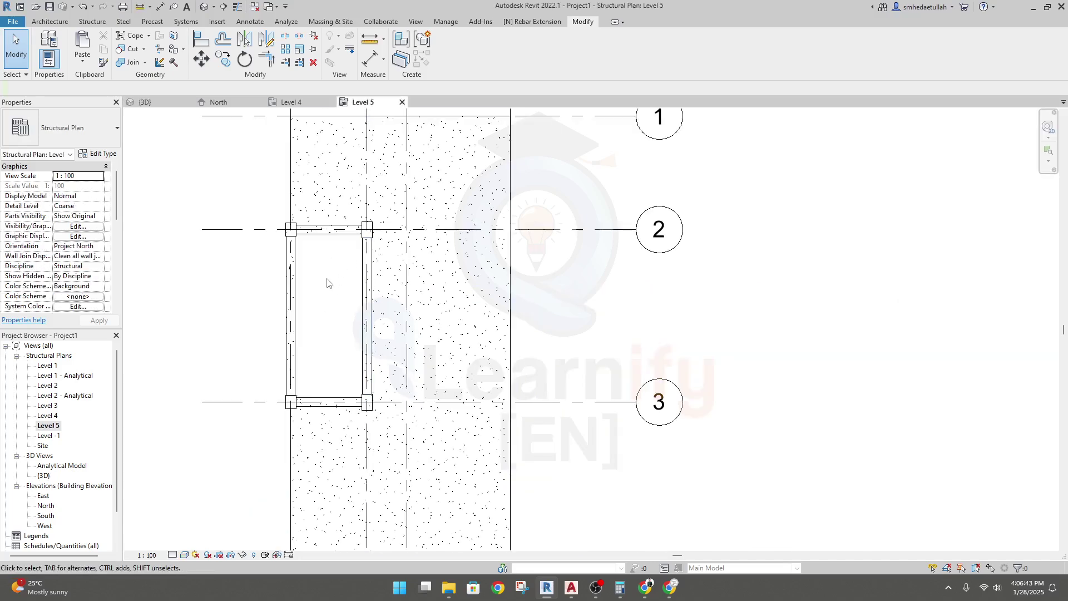
middle_click_drag(328, 283, 340, 335)
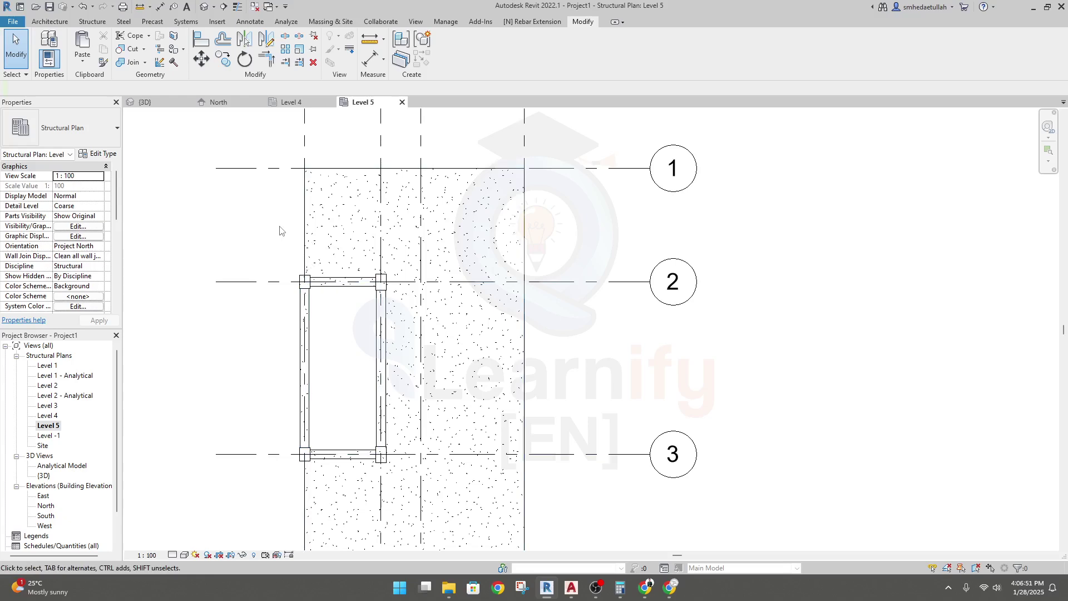
left_click(166, 103)
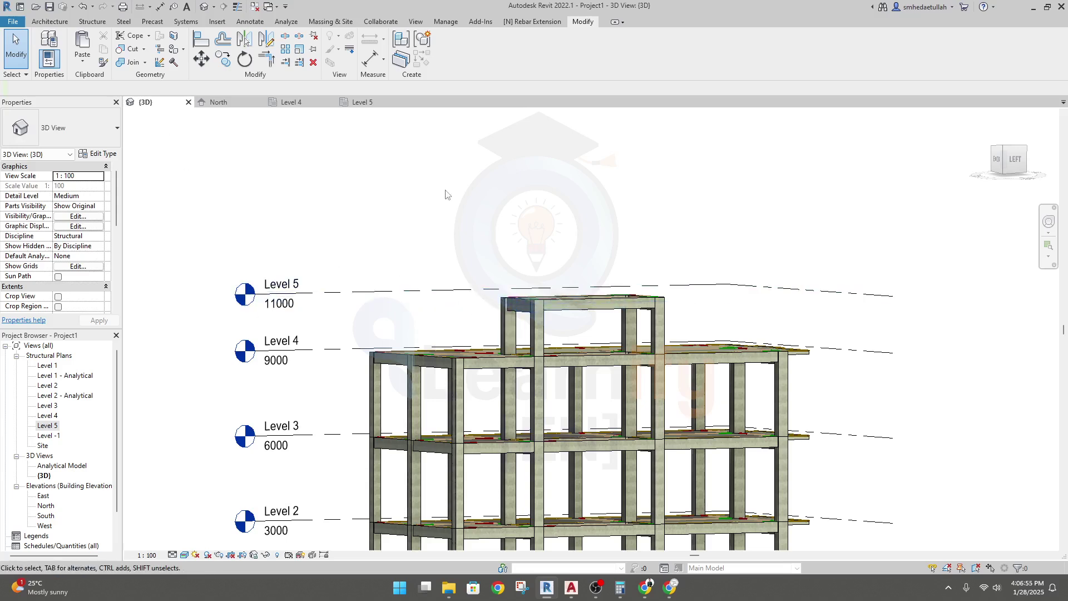
left_click(362, 102)
middle_click_drag(250, 314, 258, 301)
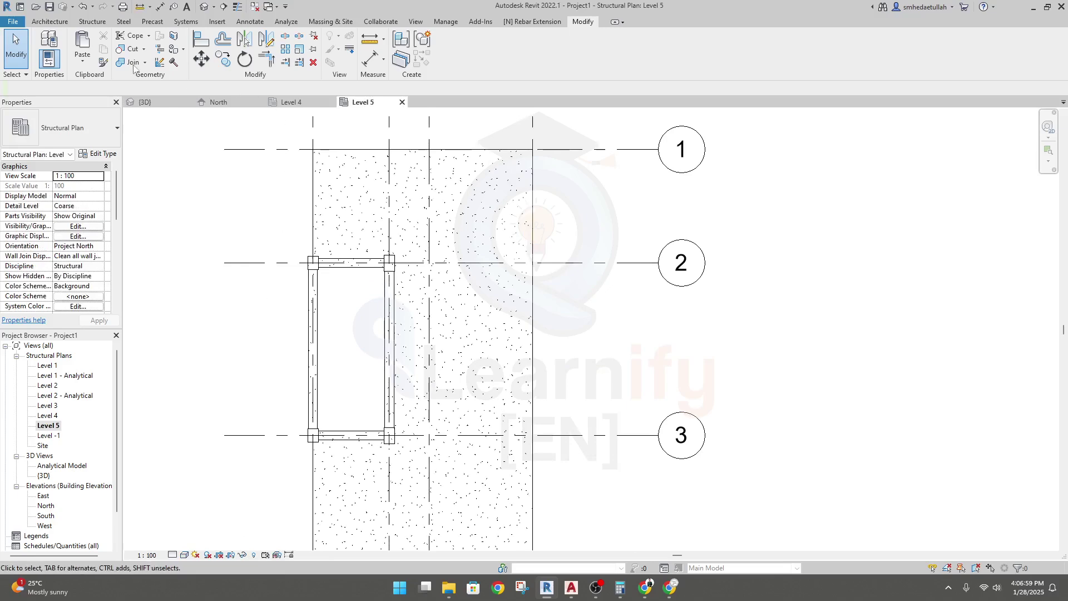
Start a structural floor on Level 5
left_click(90, 22)
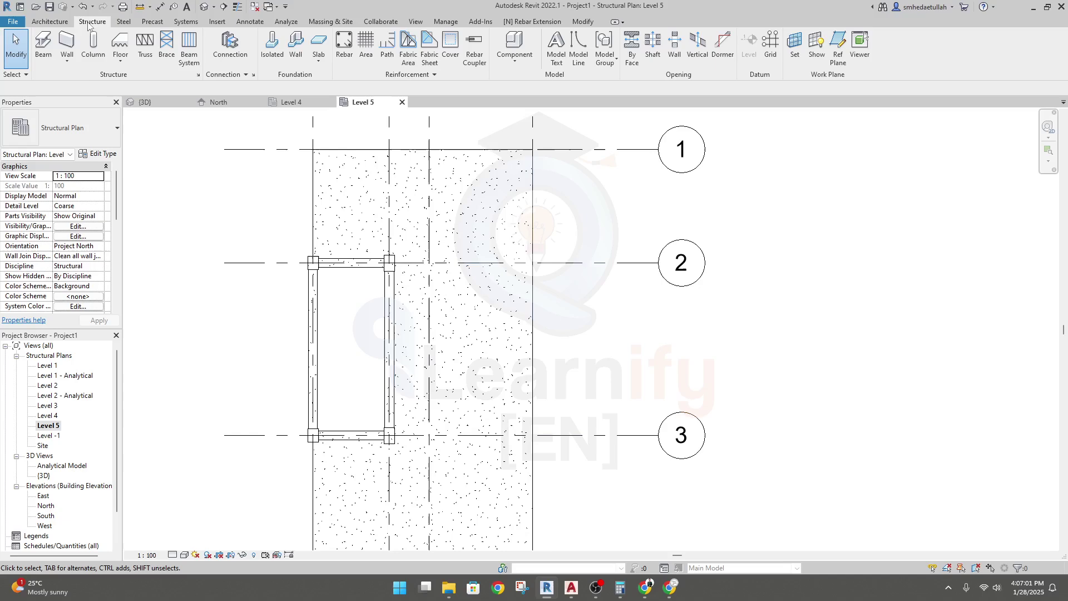
left_click(121, 58)
left_click(105, 83)
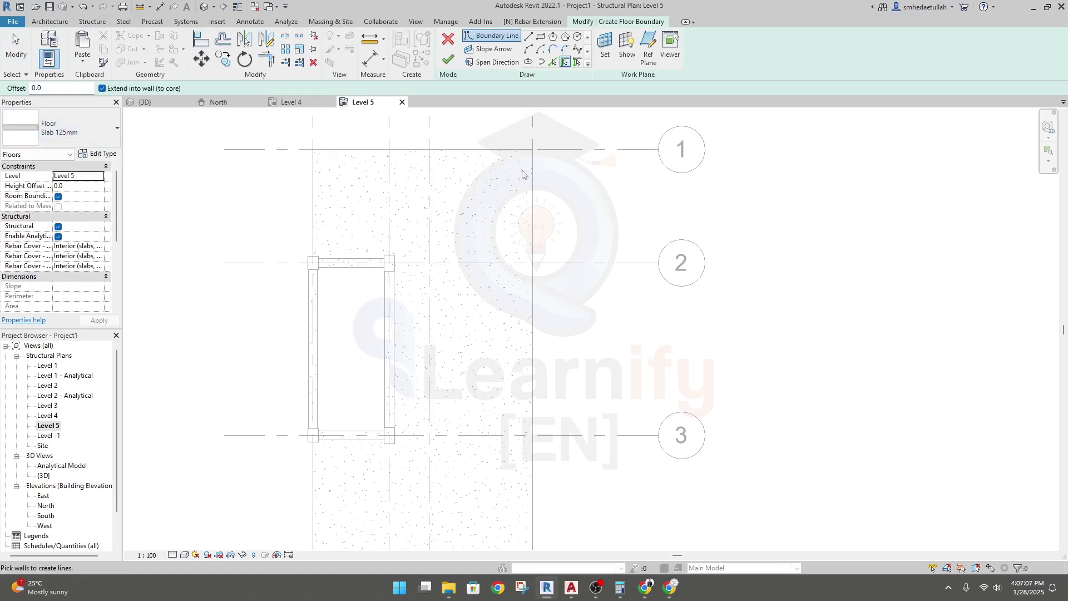
Sketch a rectangular floor boundary over the stair core, then bring up Calculator
left_click(540, 36)
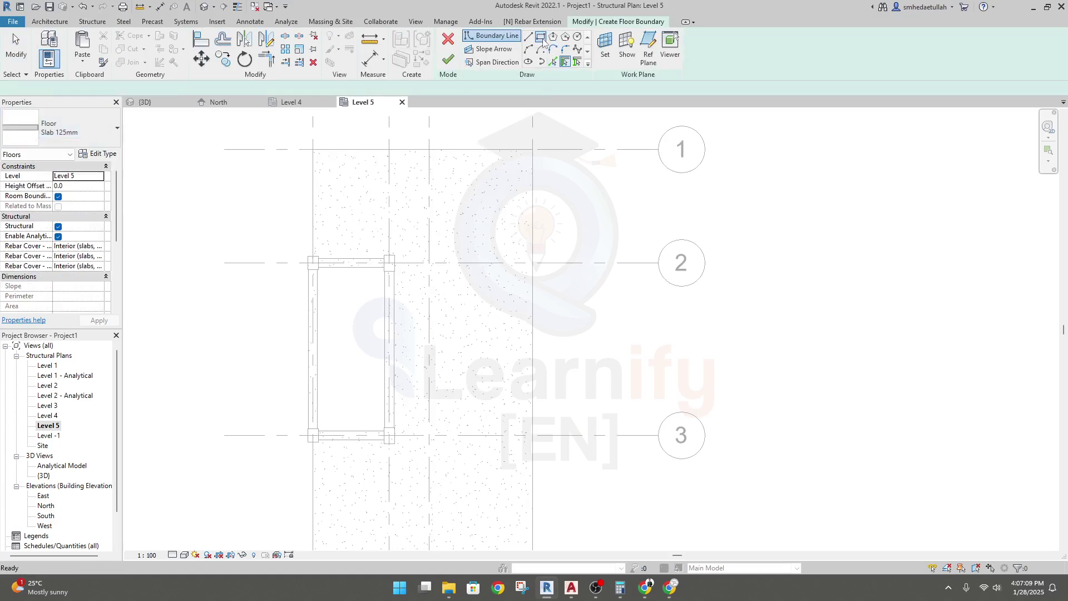
left_click(313, 262)
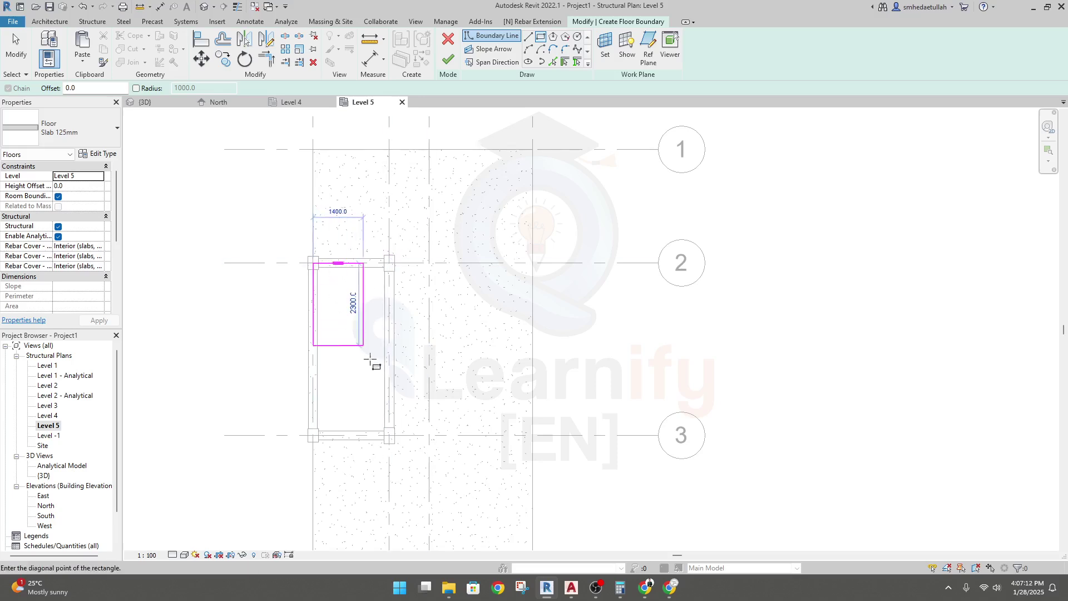
left_click(390, 435)
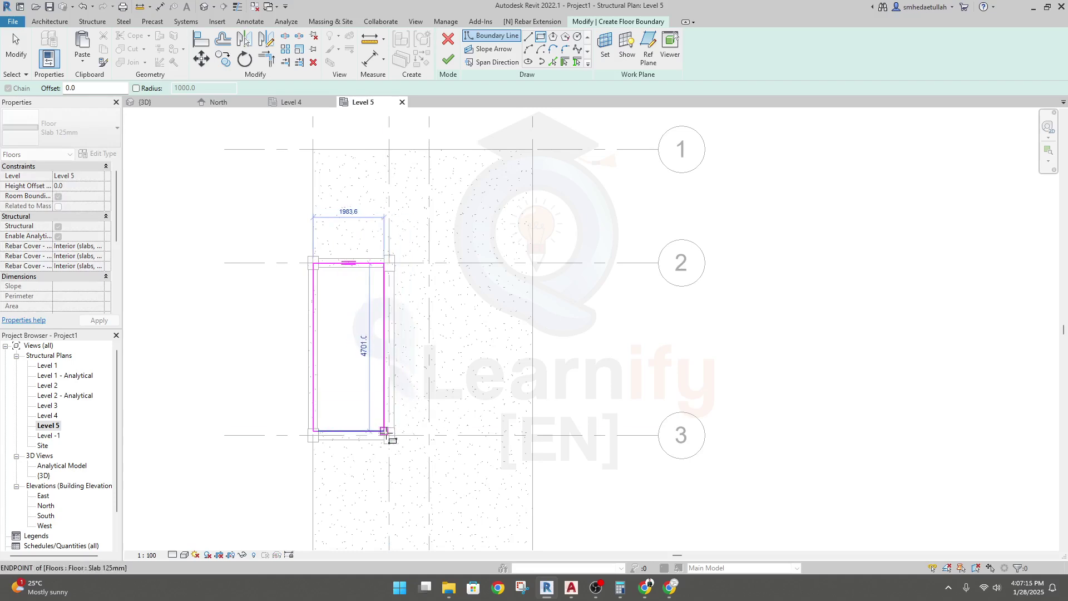
left_click(389, 435)
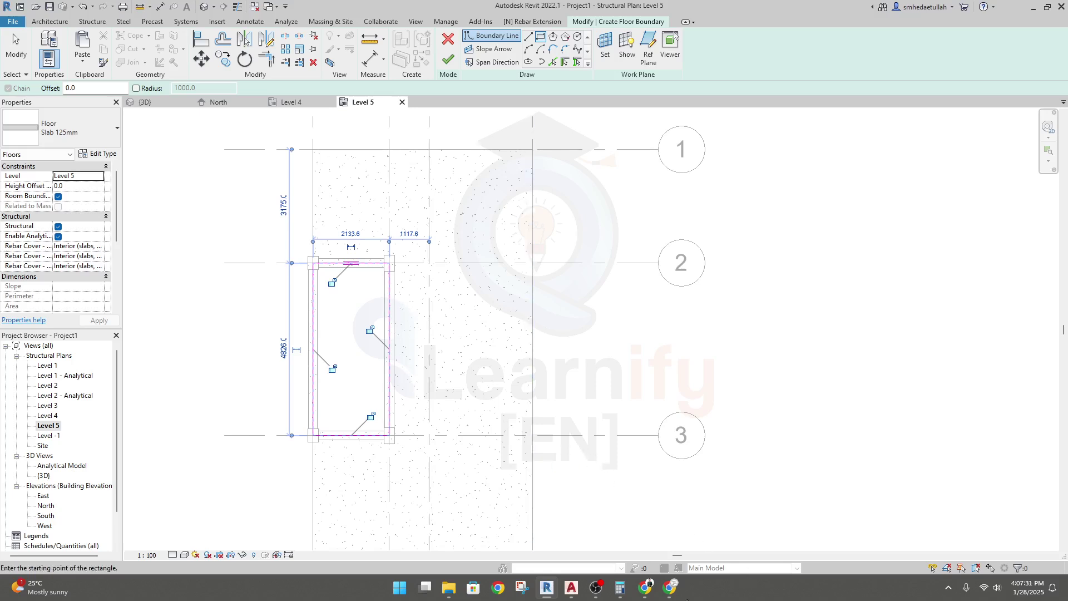
left_click(619, 587)
Compute 25 × 1.5 in Calculator and close it
type("25*1.5")
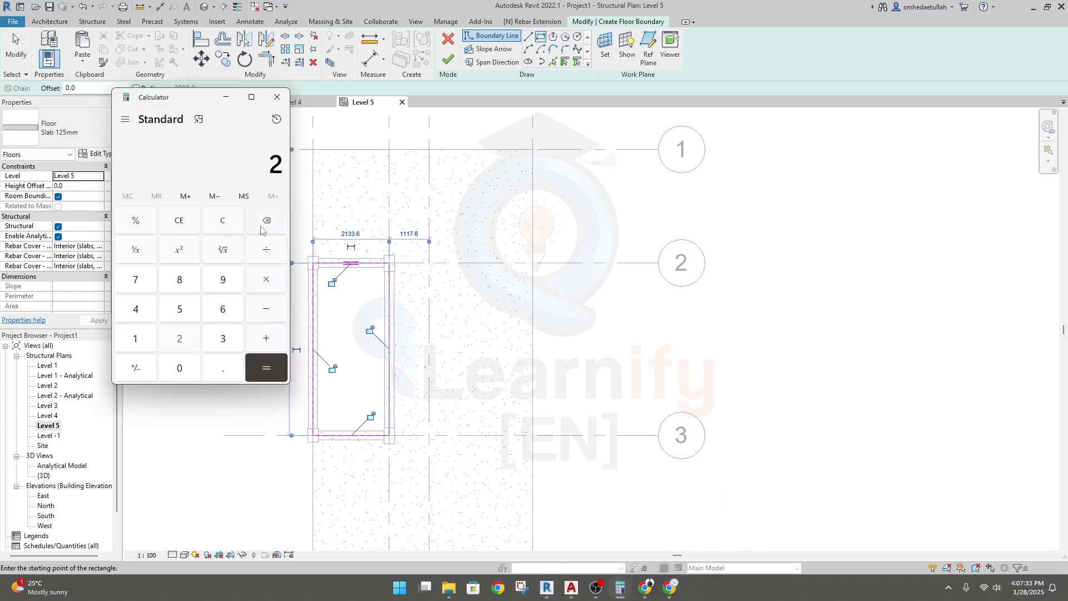
key("Return")
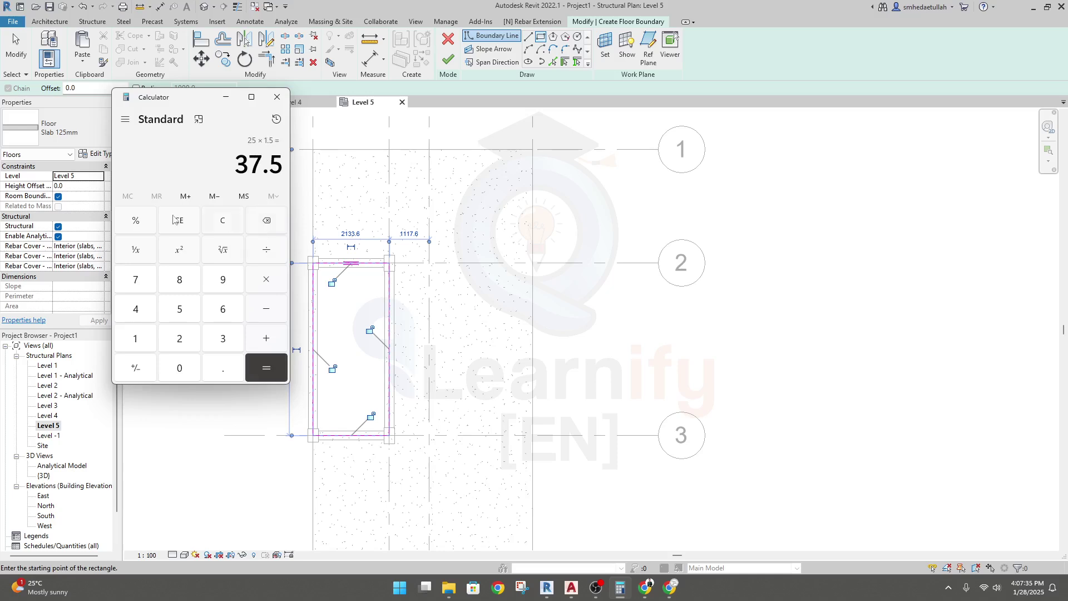
left_click(277, 97)
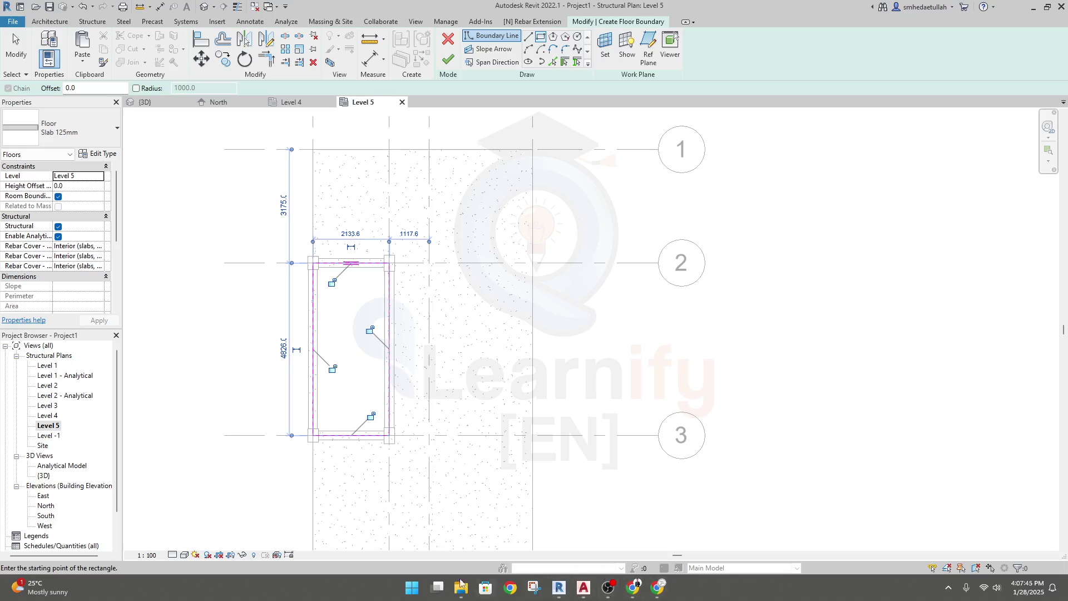
Reopen Calculator, work out 1.5 × 12 × 25 = 450, and close it
key("super")
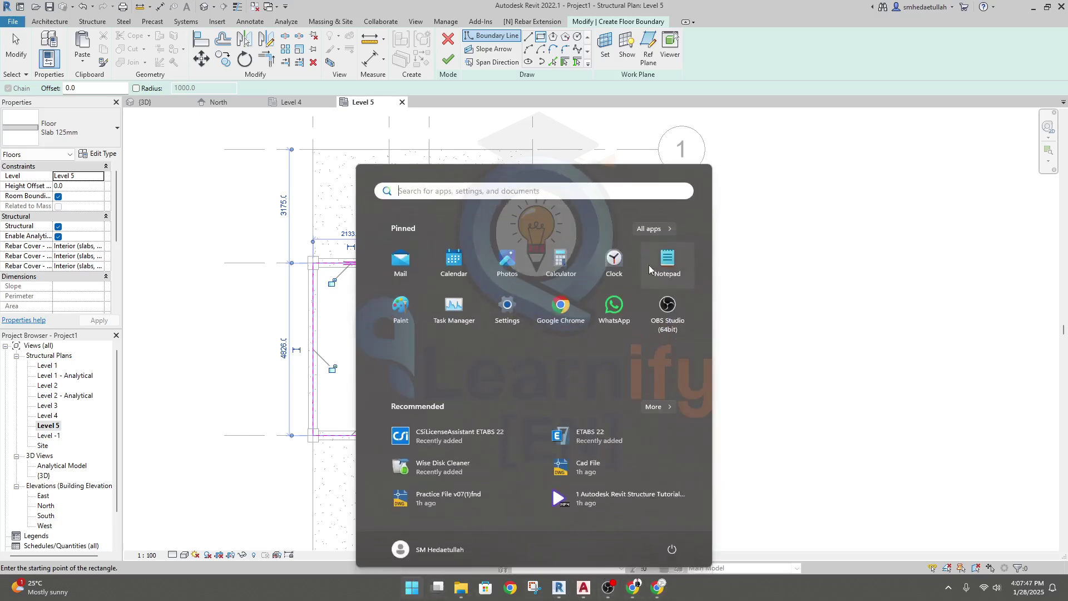
left_click(561, 261)
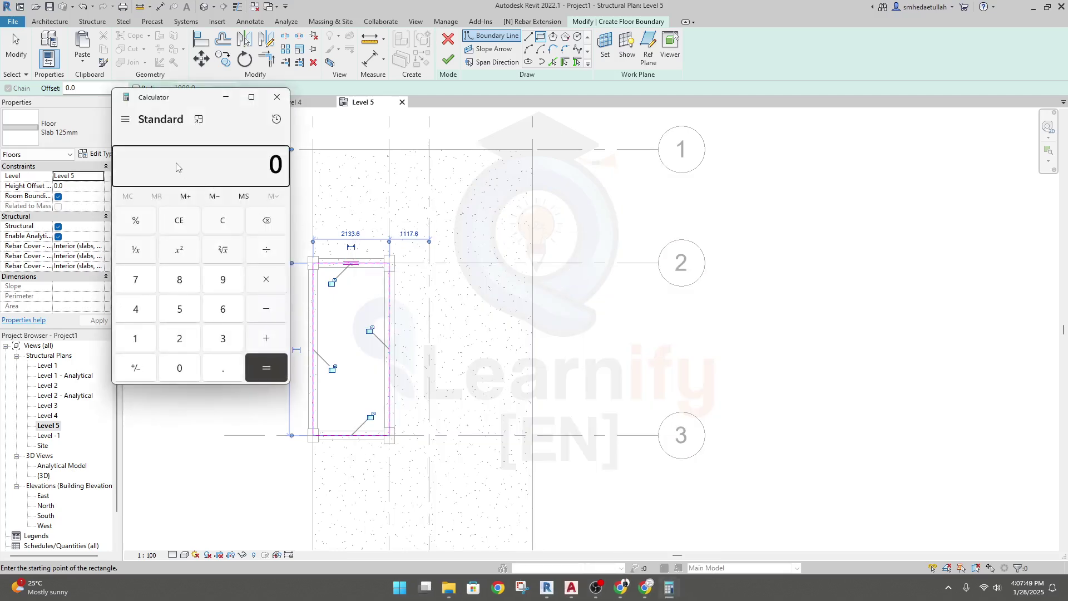
type("1.5*12")
type(".")
key("BackSpace")
type("*25")
key("Return")
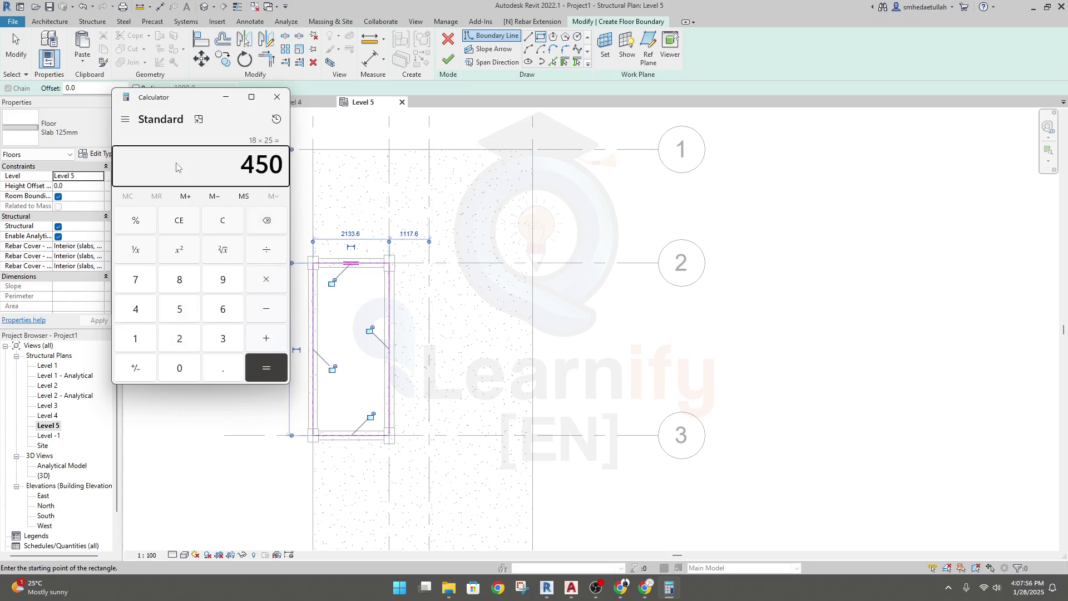
left_click(275, 98)
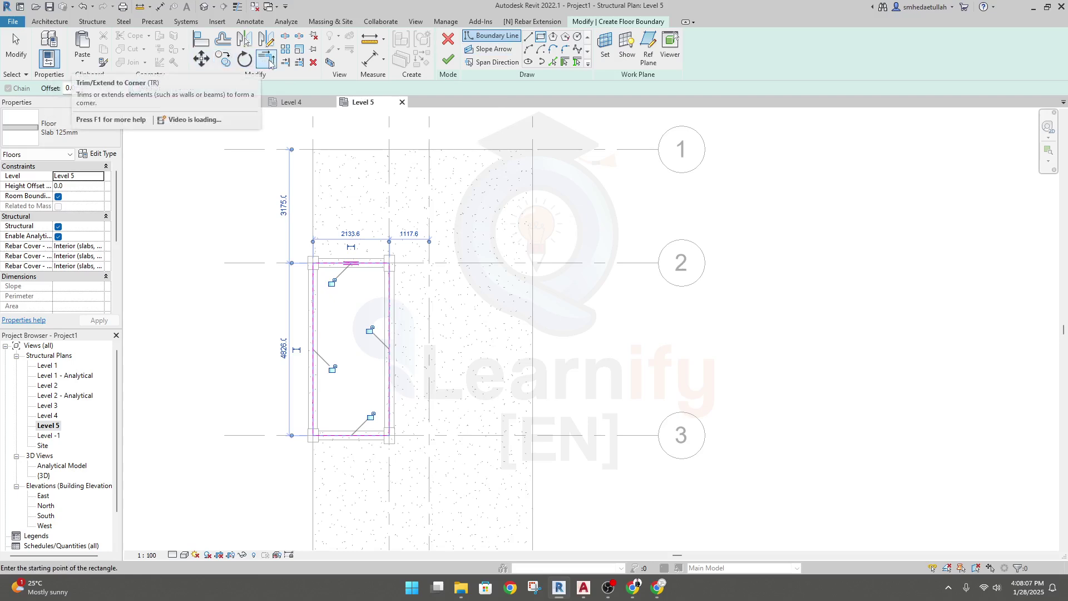
Copy-offset the top, left, right and bottom boundary lines 450 mm outward
left_click(224, 40)
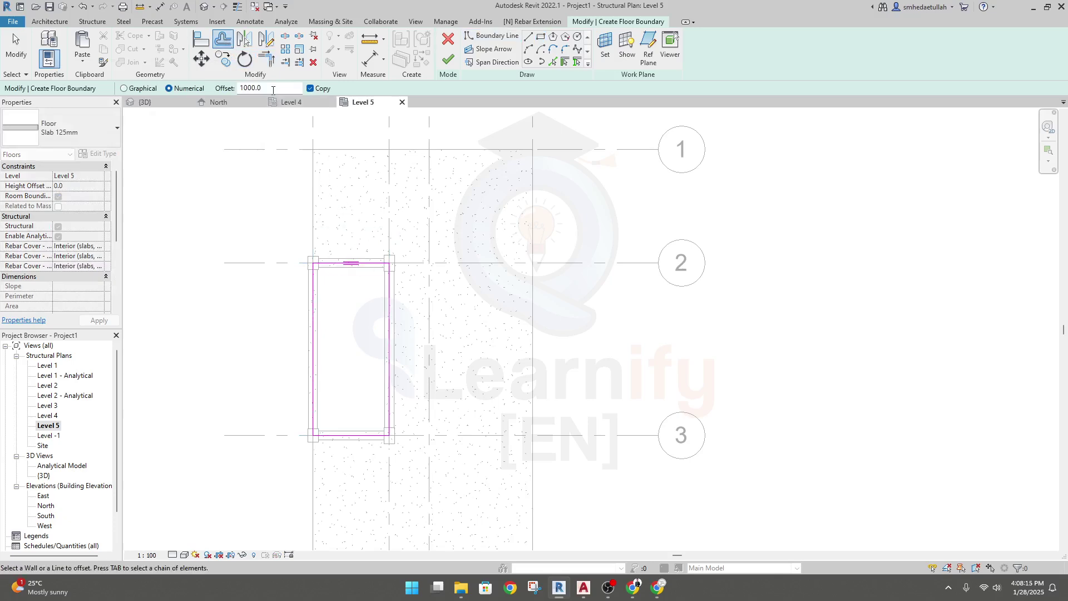
left_click_drag(273, 90, 240, 89)
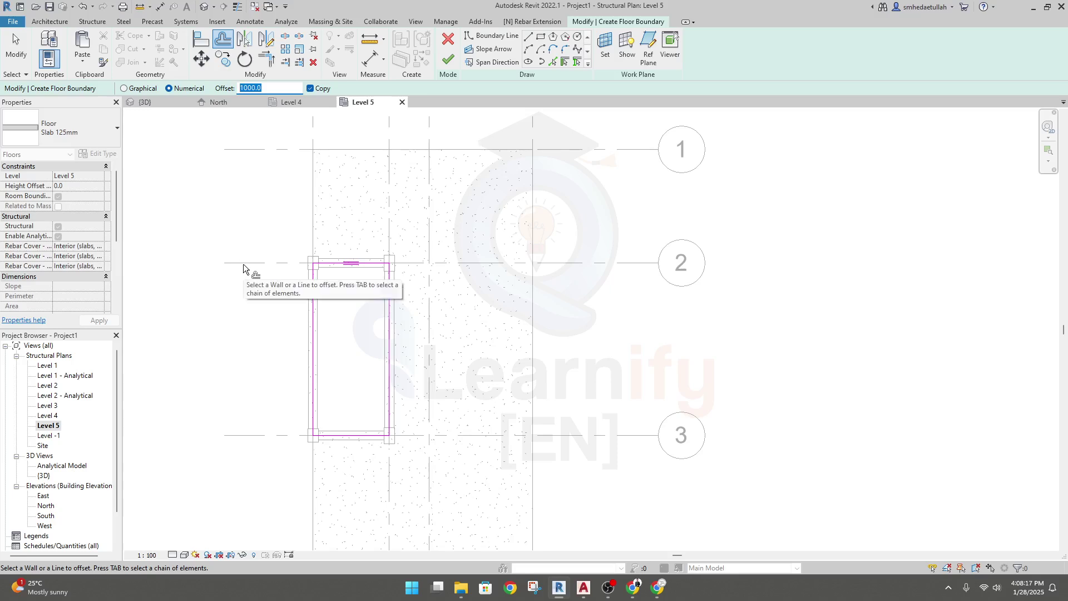
type("45")
left_click(358, 265)
left_click(315, 300)
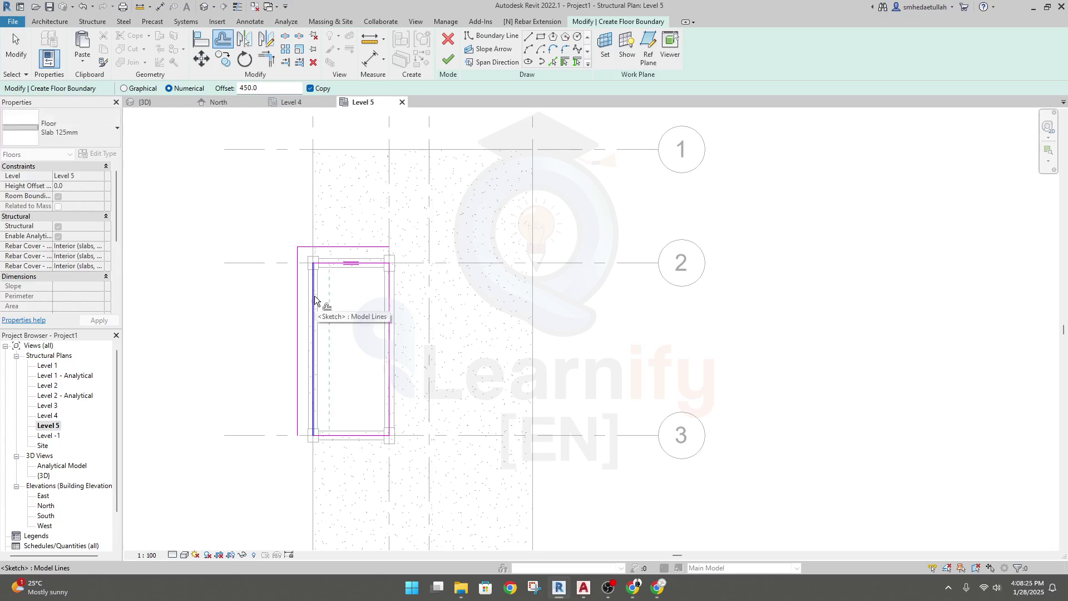
left_click(395, 327)
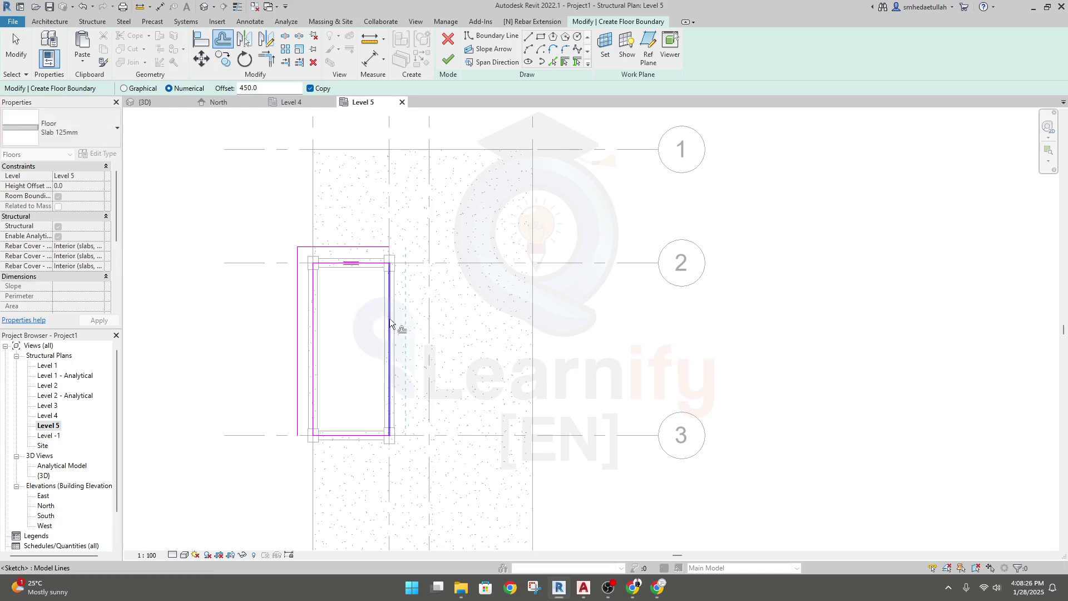
left_click(355, 432)
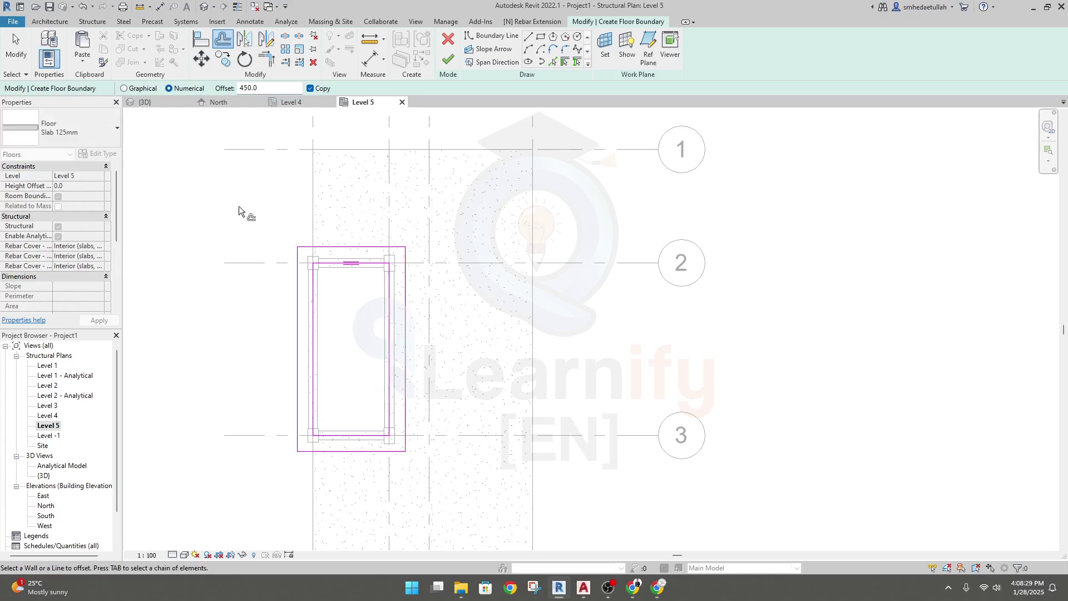
key("Escape")
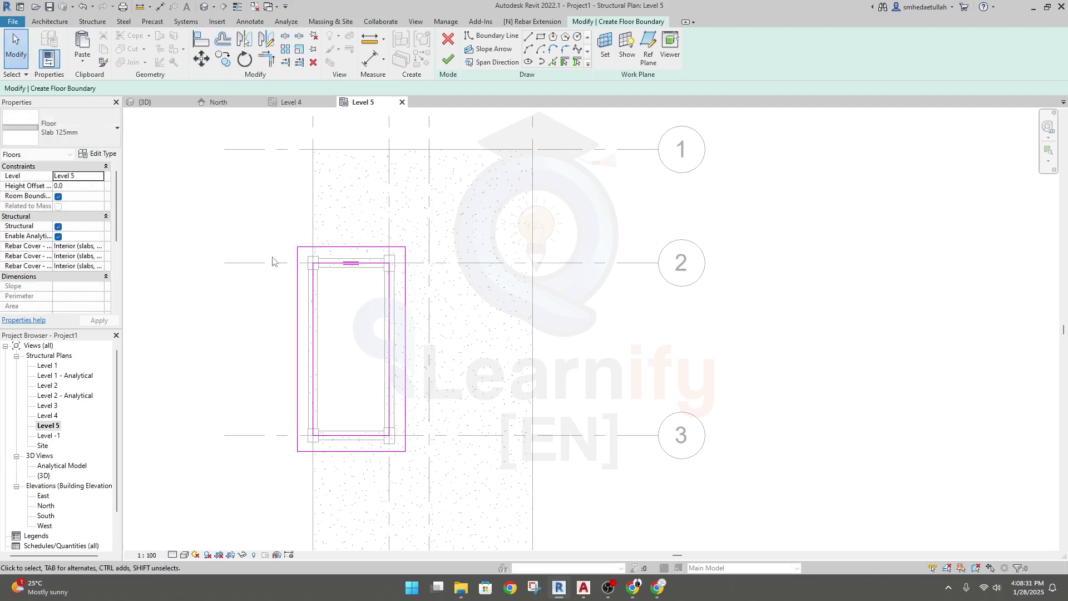
Inspect the top, bottom and right sketch lines, then try to finish the floor sketch
left_click(352, 264)
left_click(341, 293)
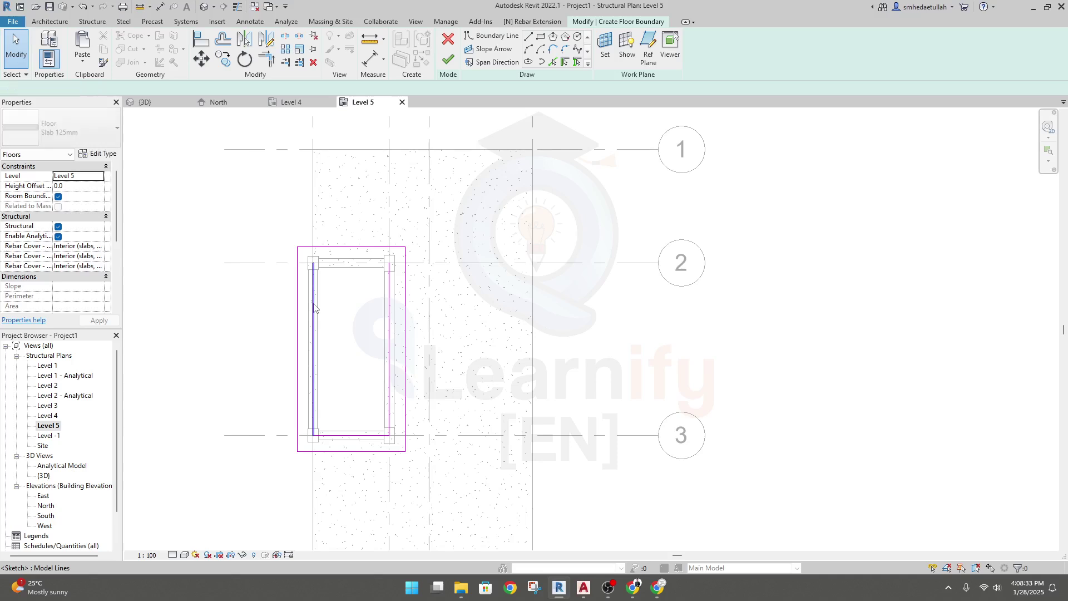
left_click(359, 437)
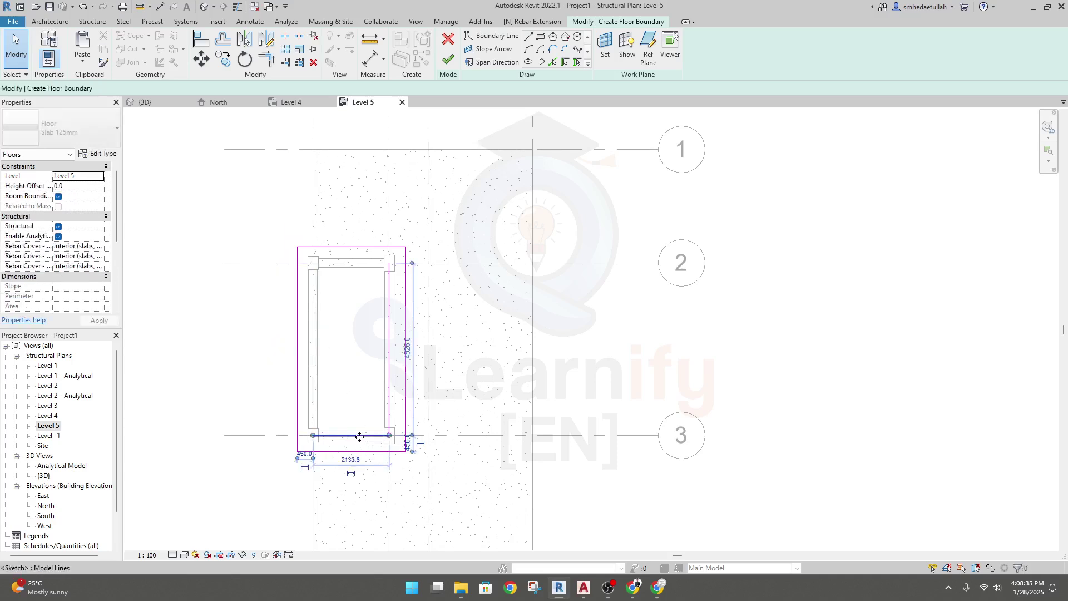
left_click(390, 392)
left_click(358, 377)
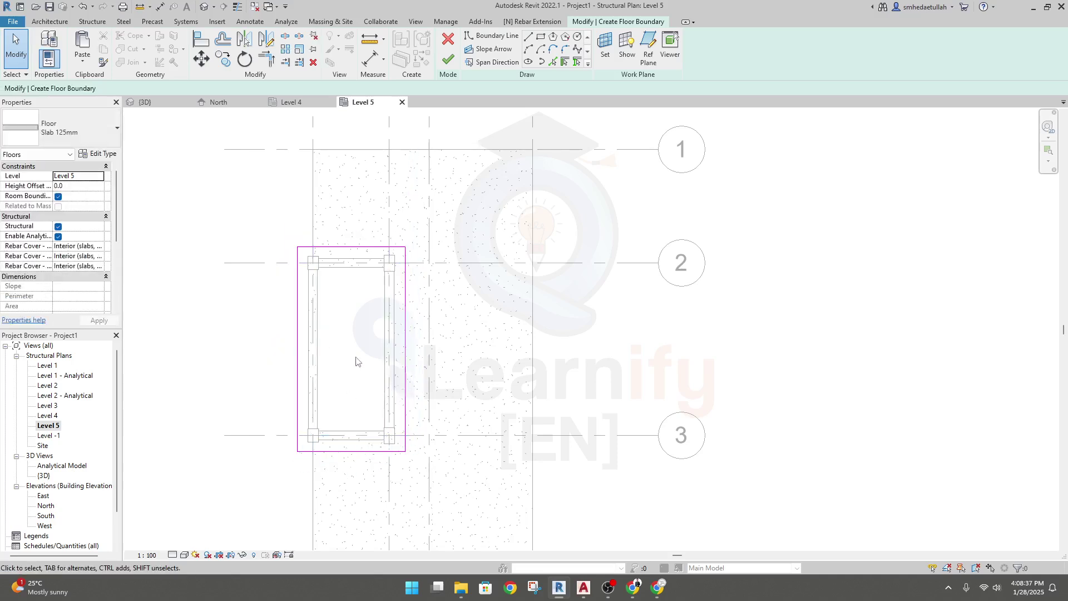
left_click(448, 60)
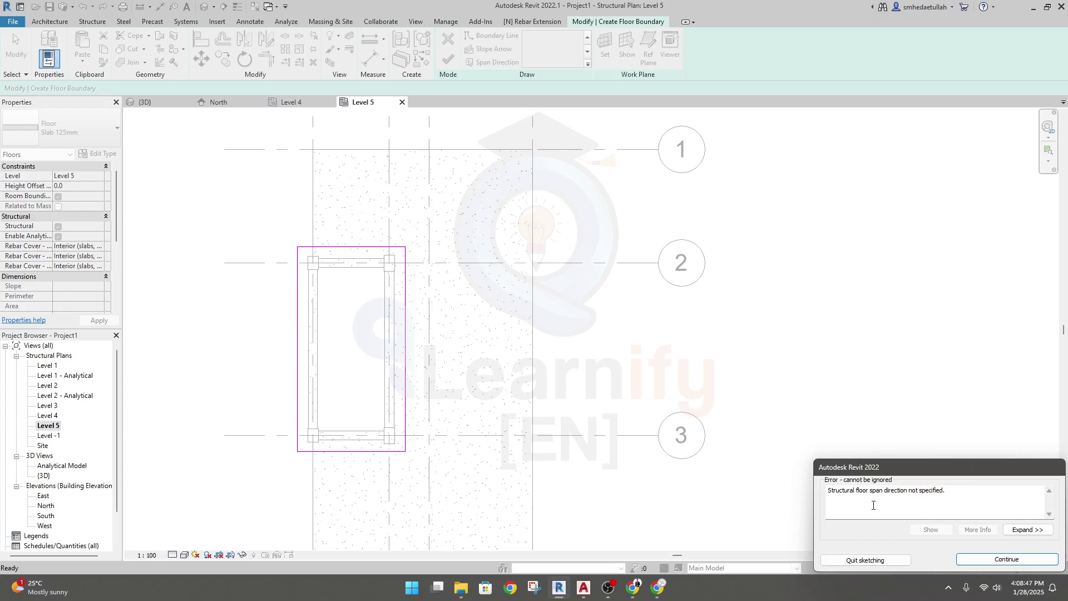
Dismiss the span-direction error, retry finishing, then quit sketching and confirm discarding the floor
left_click(1012, 560)
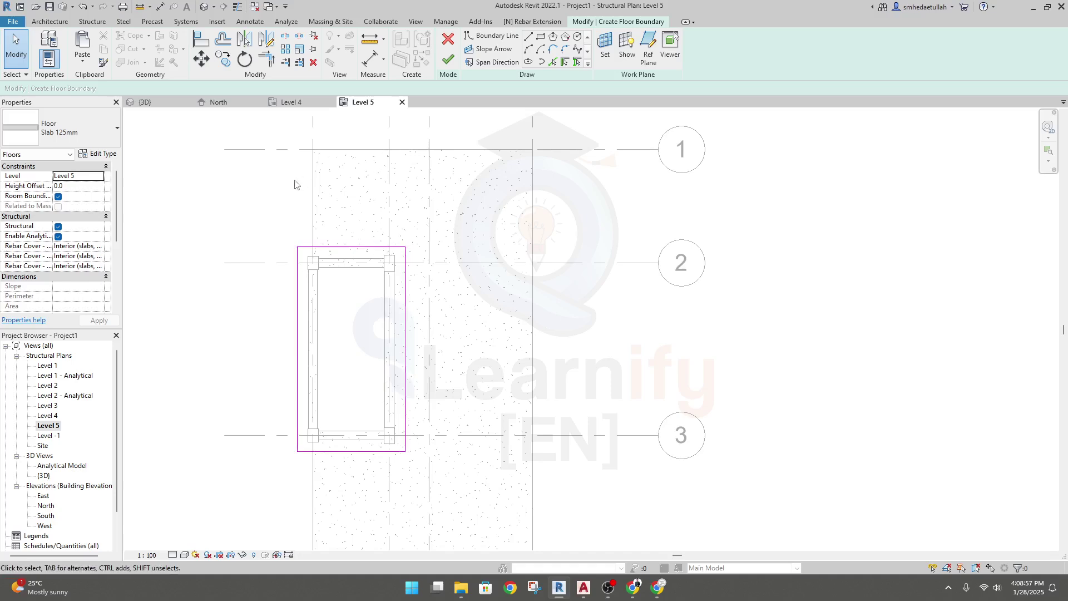
left_click(448, 59)
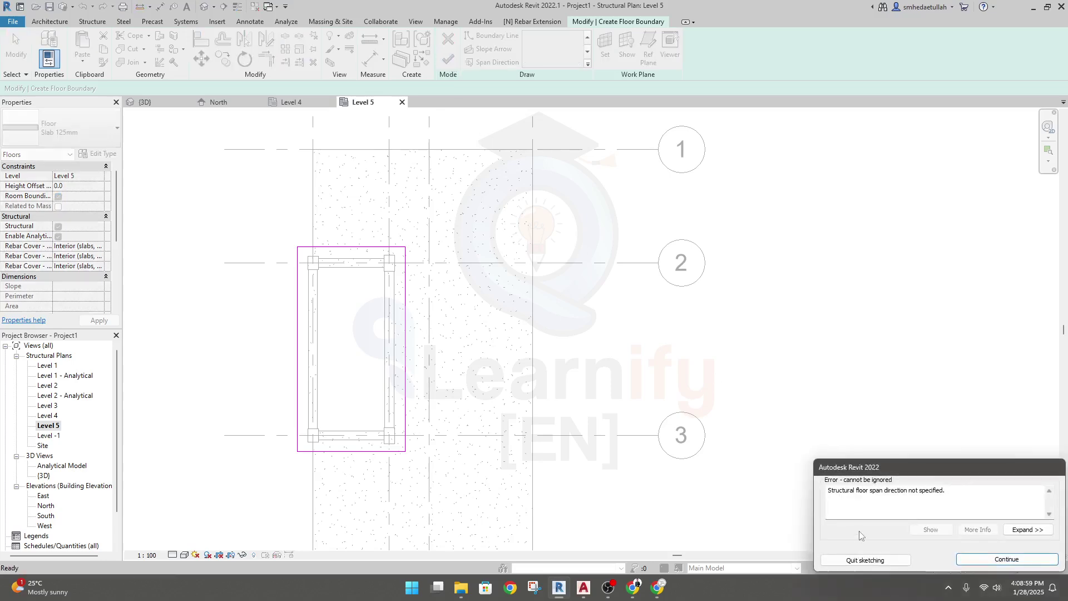
left_click(858, 563)
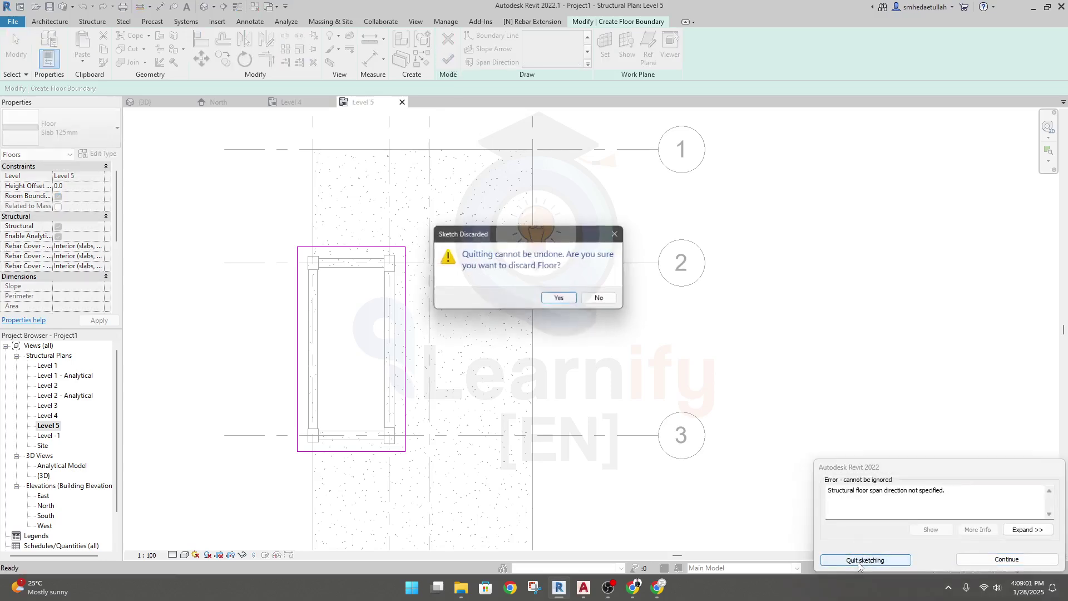
left_click(563, 304)
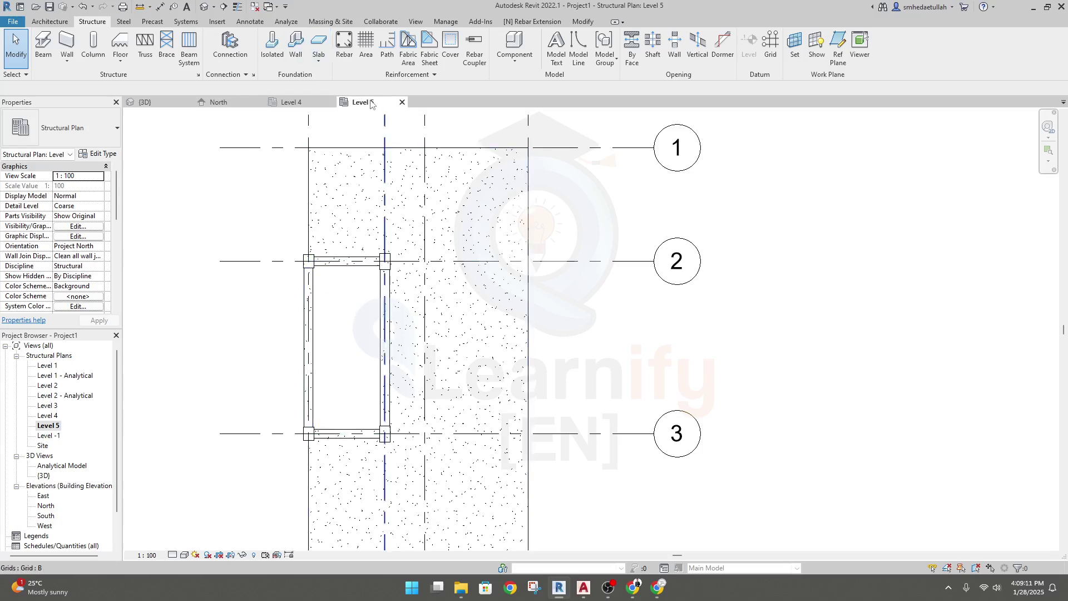
Draw a rectangular Slab 125mm floor from the grid 2 column to the grid 3 corner (10.297 m²)
left_click(120, 59)
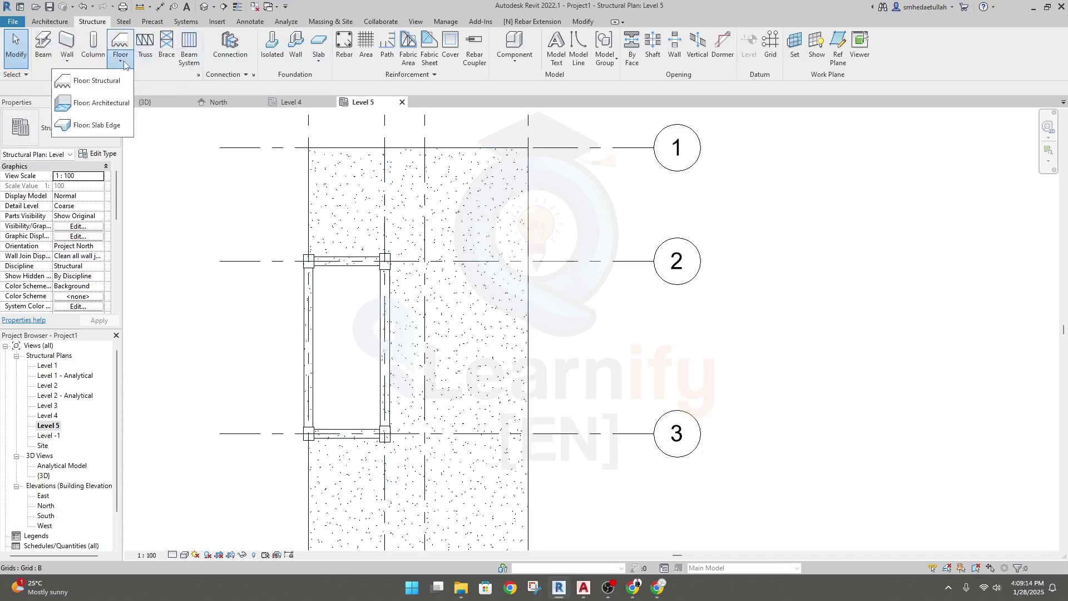
left_click(102, 86)
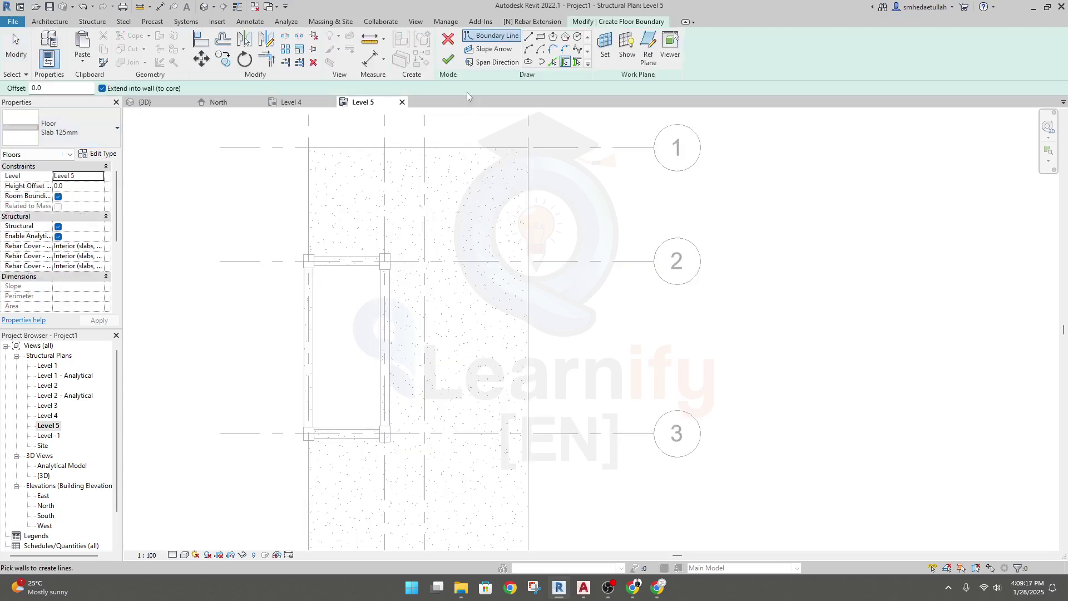
left_click(541, 38)
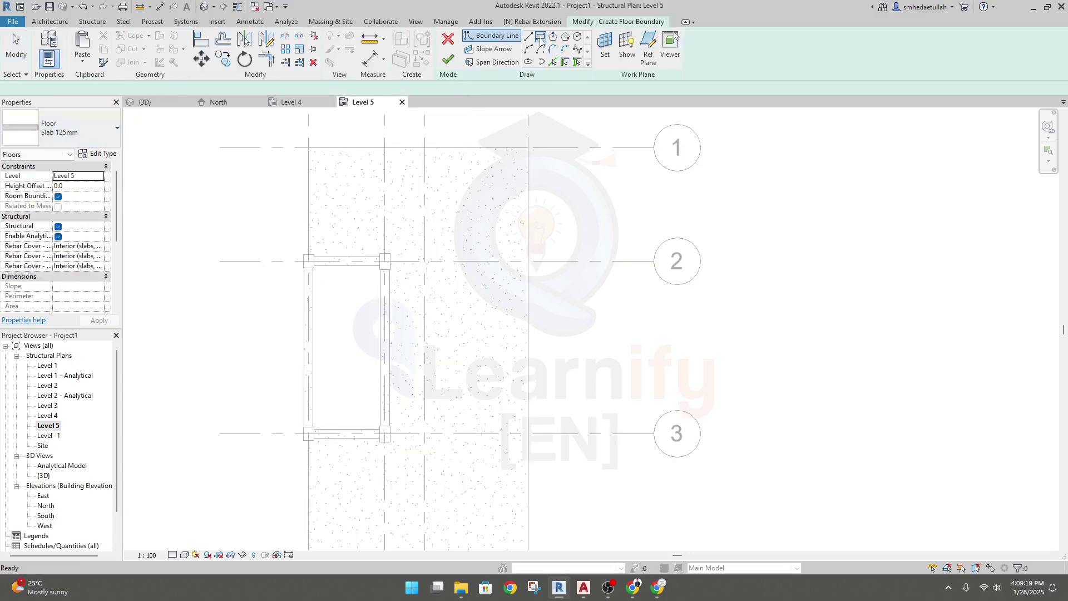
left_click(309, 261)
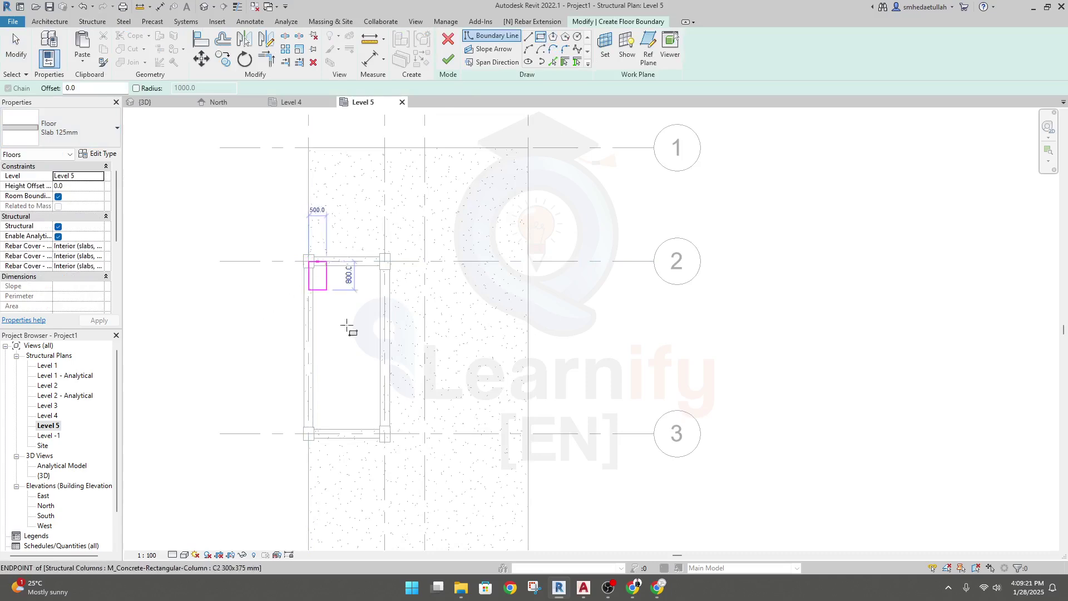
left_click(384, 433)
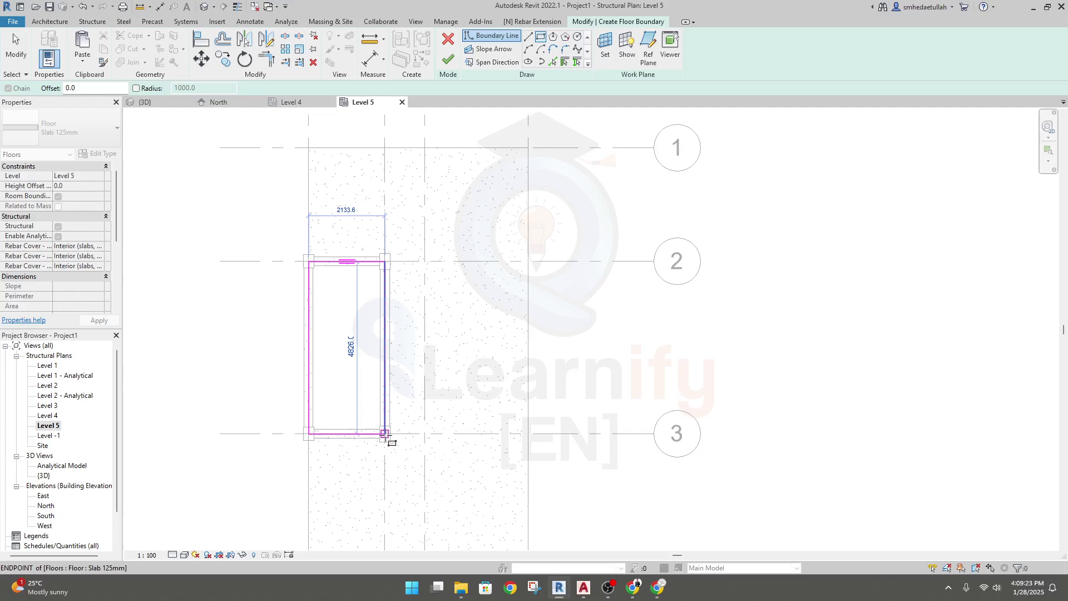
left_click(385, 433)
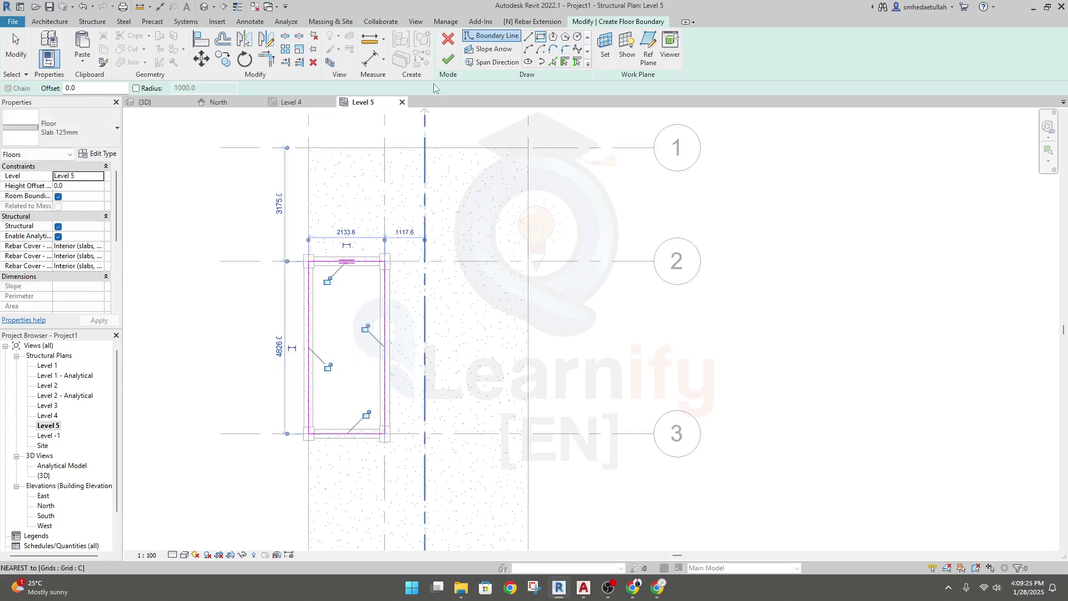
left_click(447, 59)
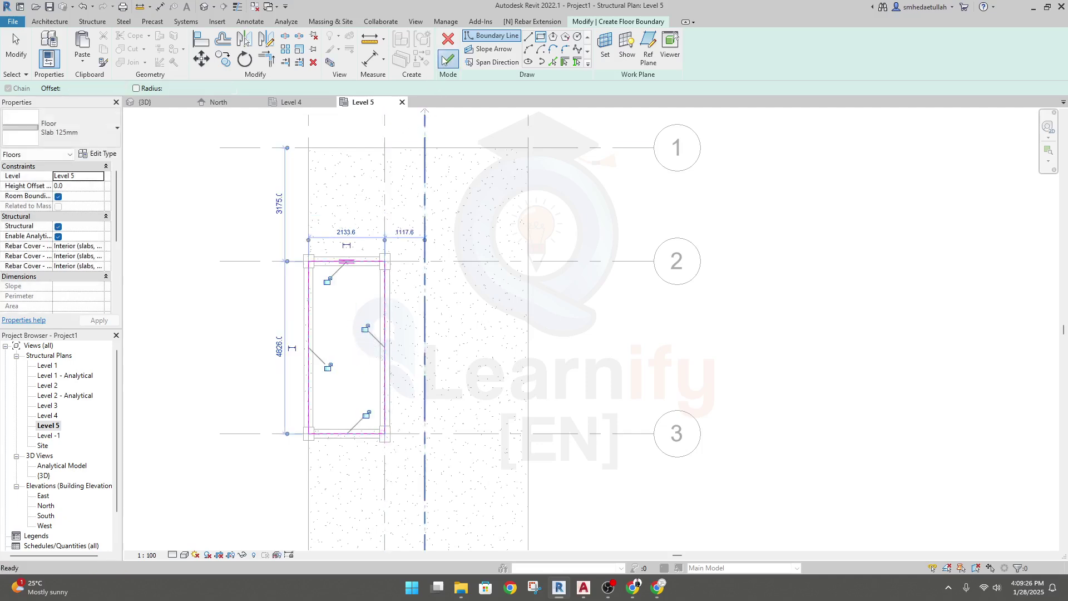
middle_click_drag(221, 343, 226, 344)
left_click(226, 344)
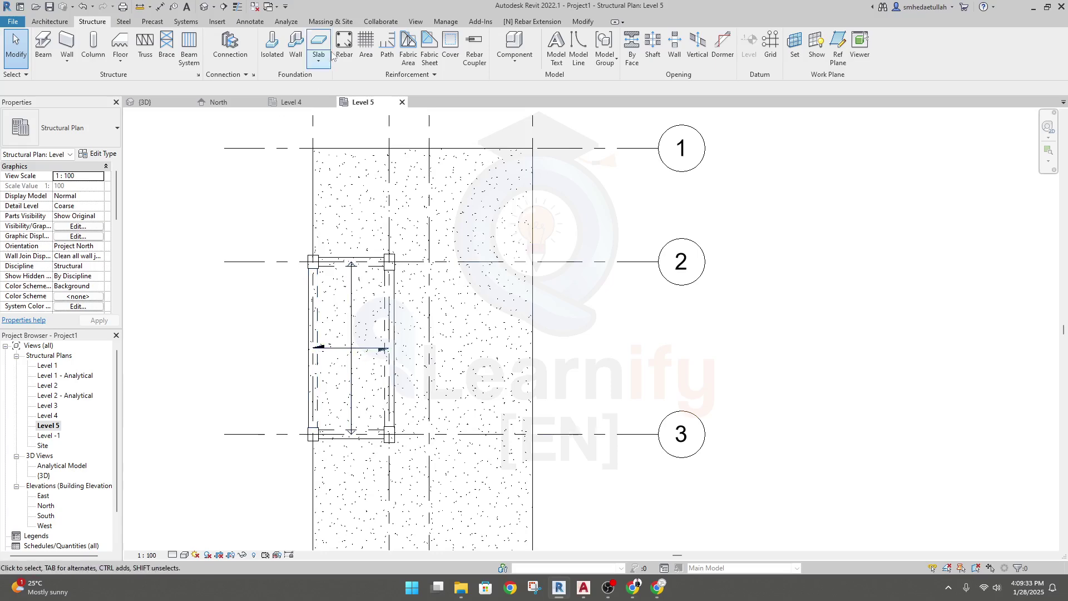
Switch to the {3D} view, set an isometric ViewCube corner angle, and frame the whole building
left_click(154, 102)
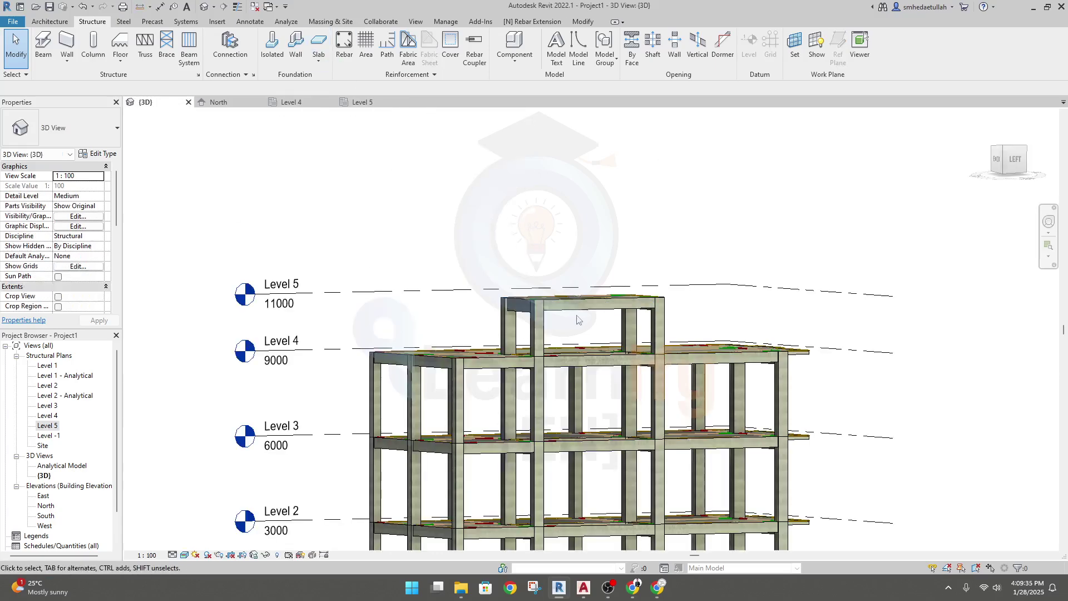
scroll(508, 230, "down", 3)
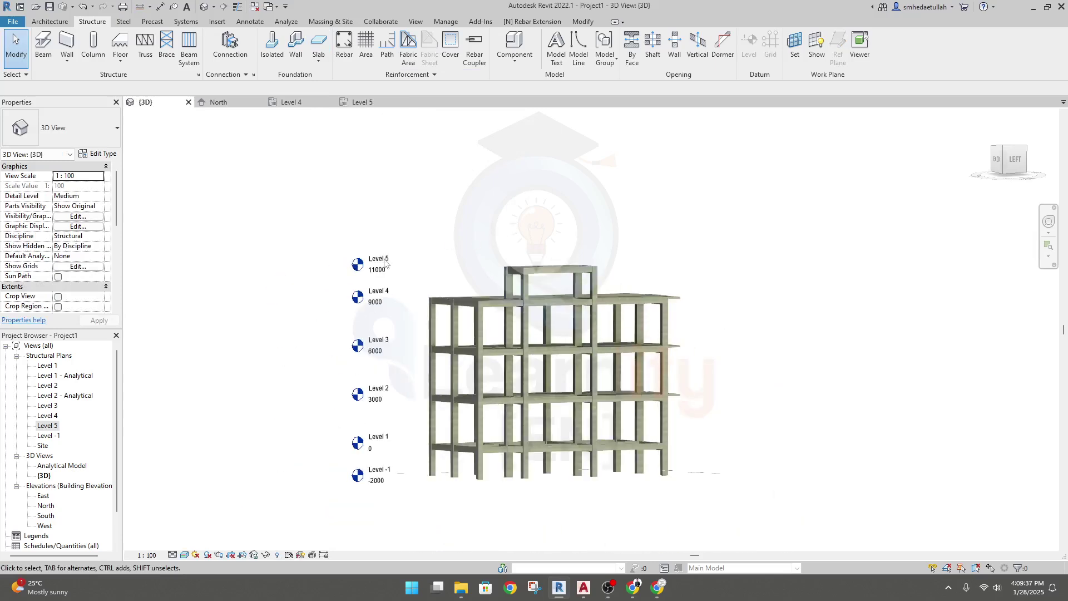
left_click(1024, 157)
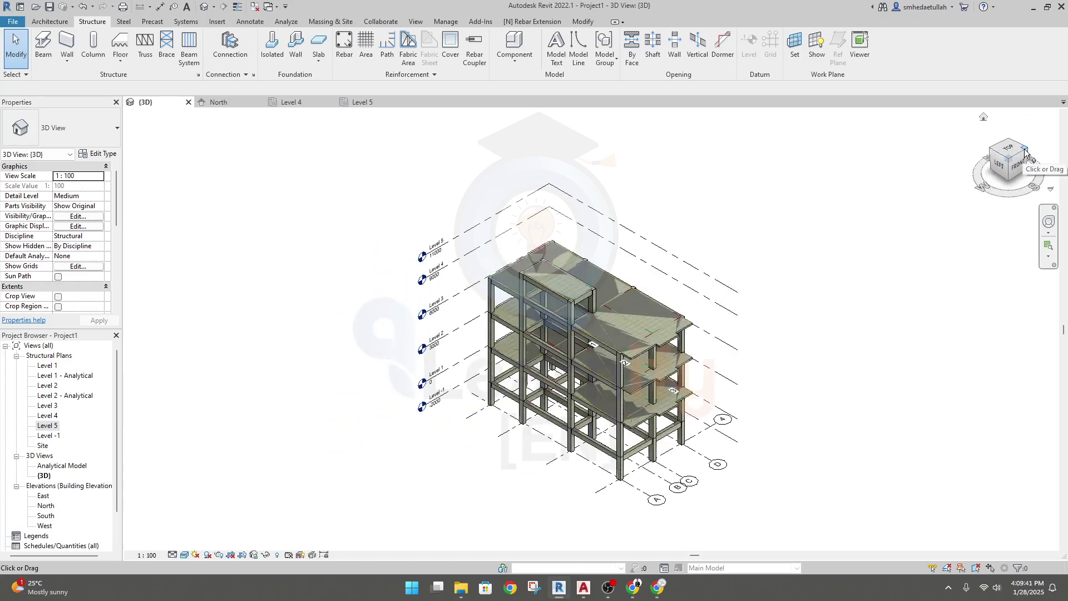
scroll(639, 284, "up", 2)
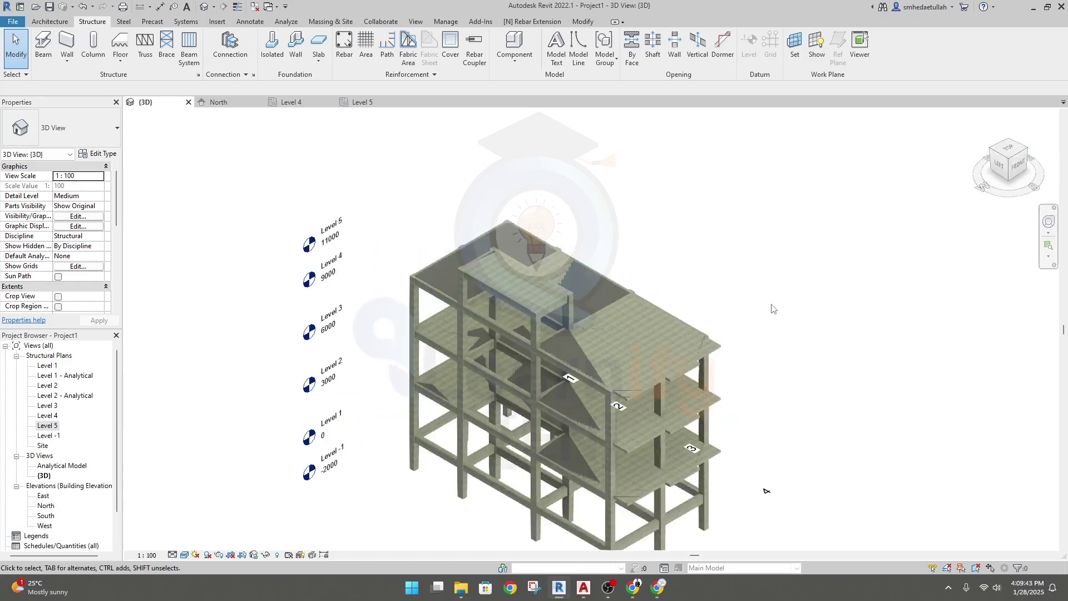
middle_click_drag(772, 308, 756, 285)
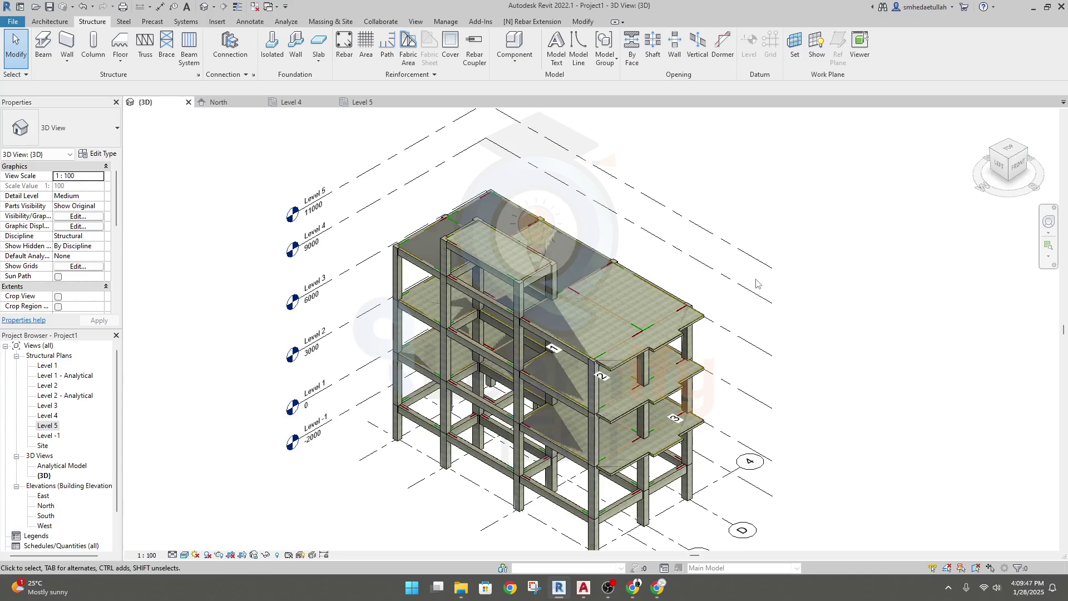
middle_click_drag(337, 546, 335, 520)
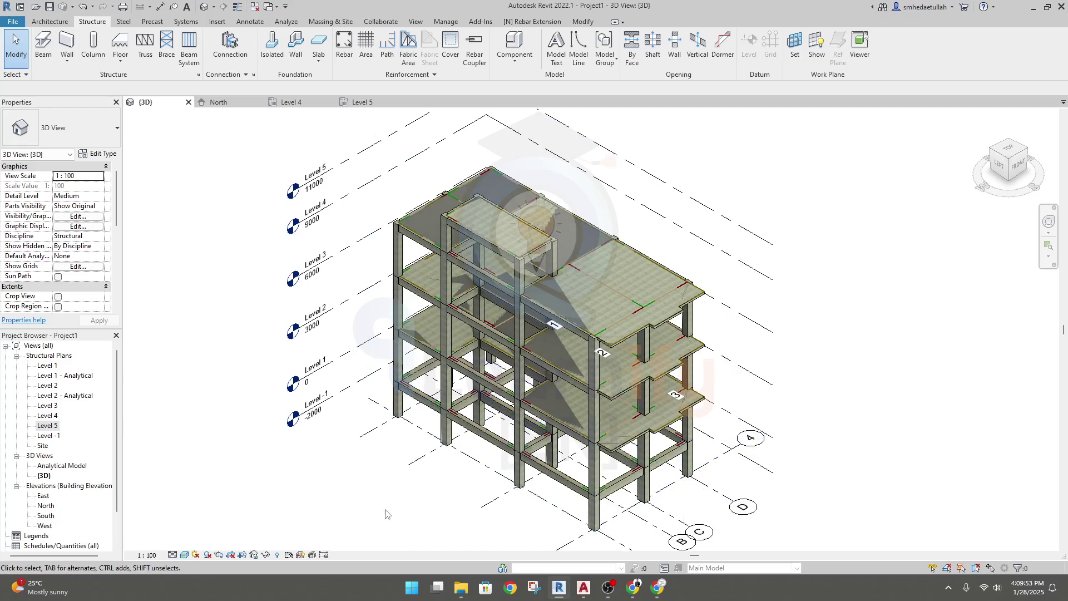
middle_click_drag(386, 512, 384, 507)
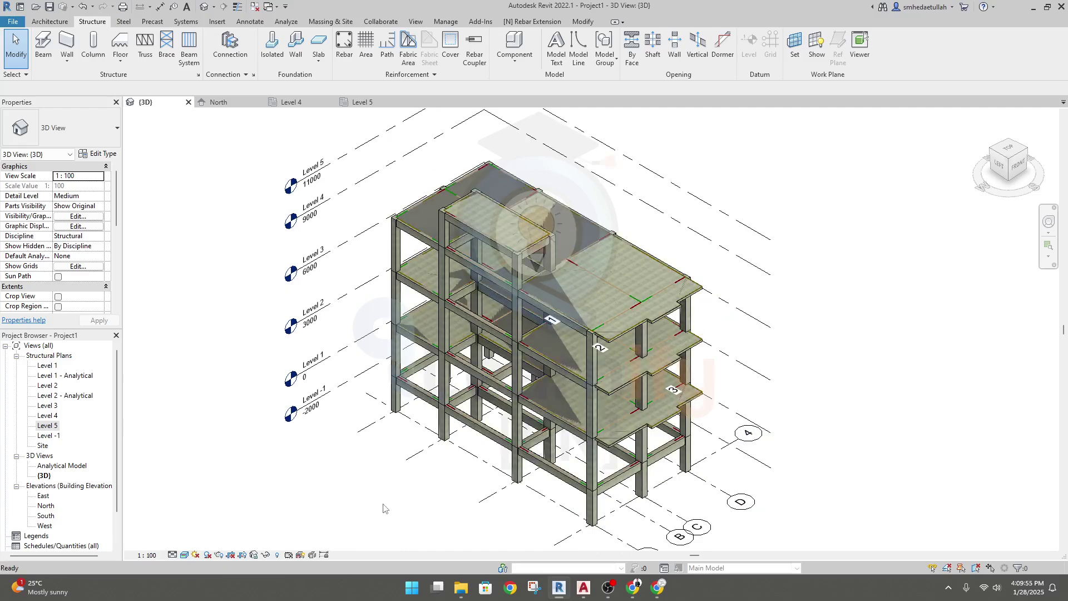